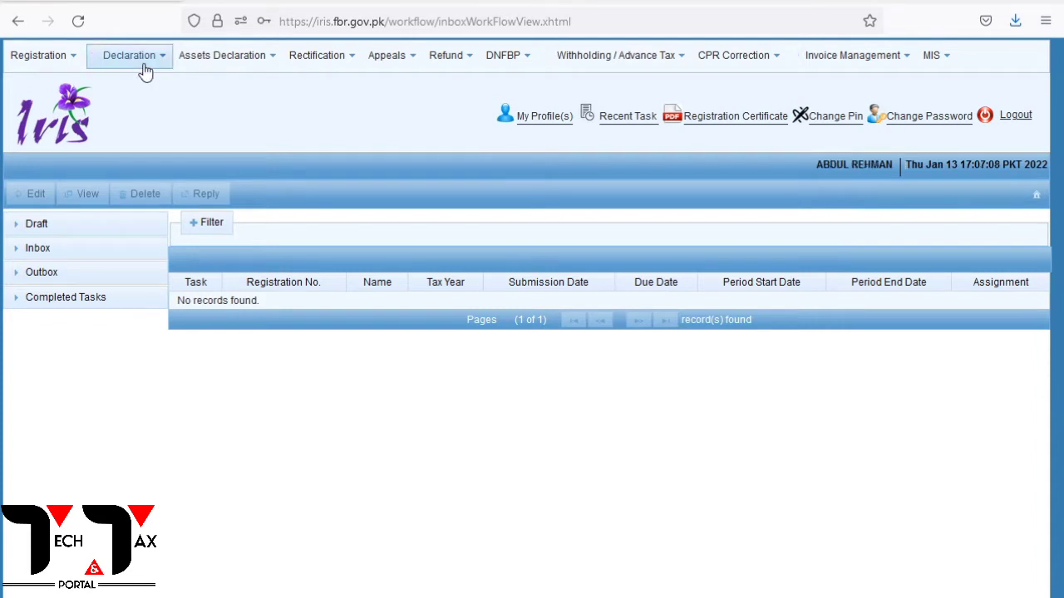
Start a new 26(1) Sales Tax and Federal Excise Return filed voluntarily from the Declaration menu
click(143, 71)
scroll(347, 391, down, 1)
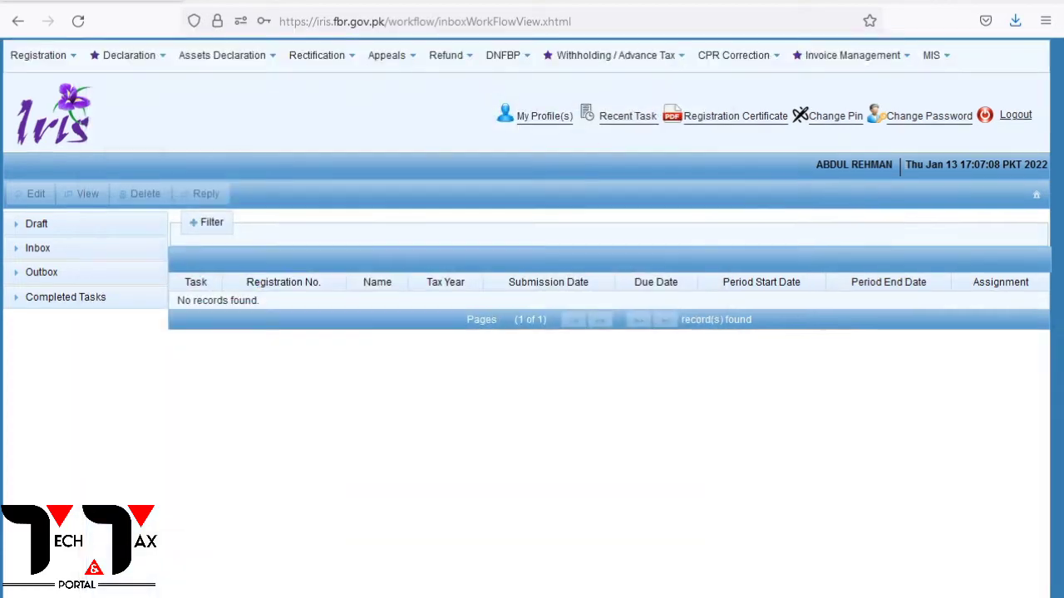
mouse_move(118, 59)
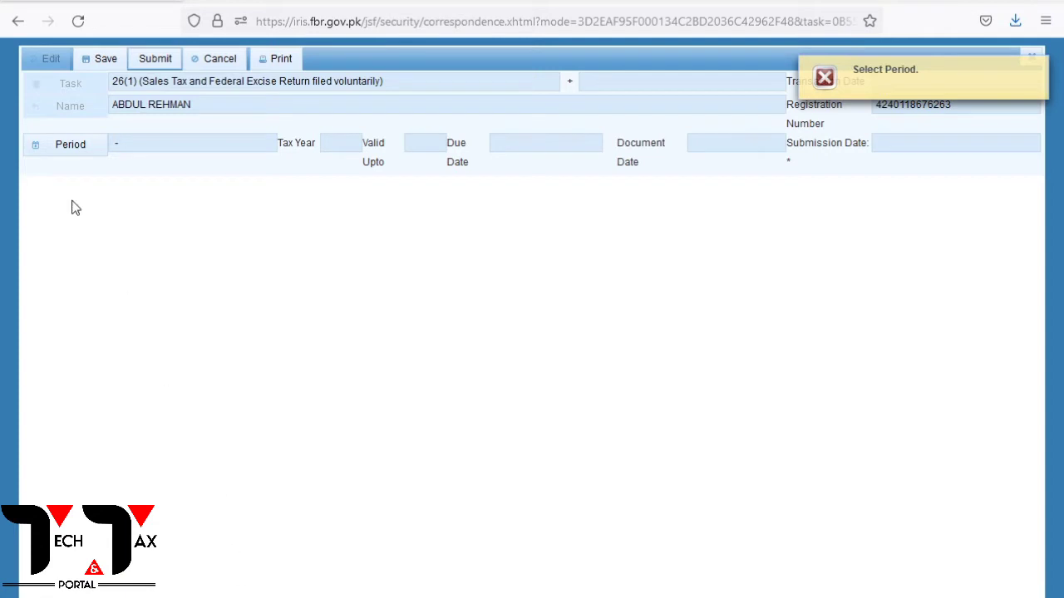
Search tax year 2022 periods and pick 01-Nov-2021, which is rejected as invalid
click(56, 153)
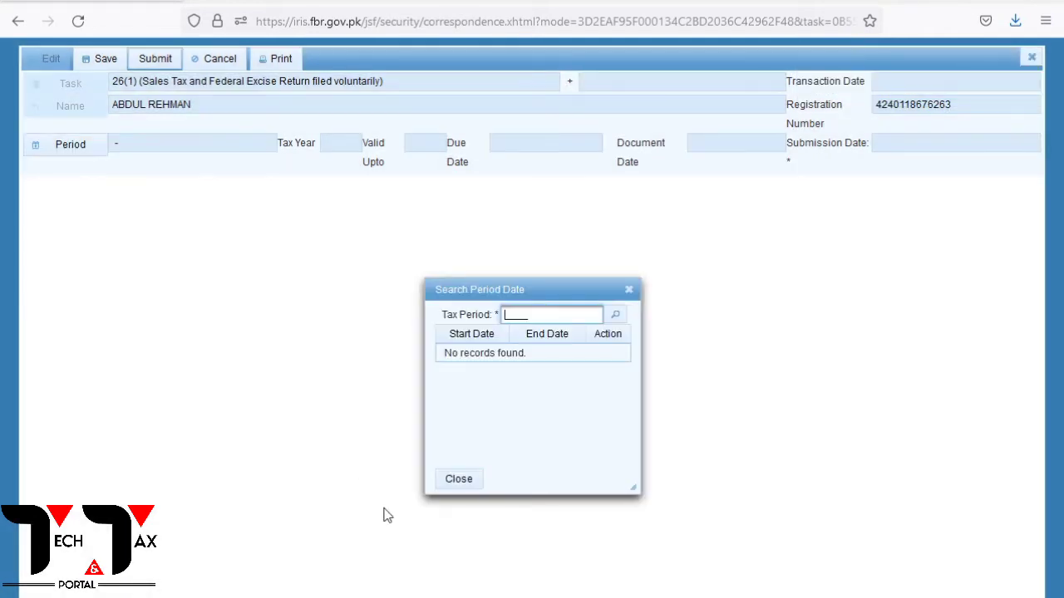
text(2022)
click(615, 314)
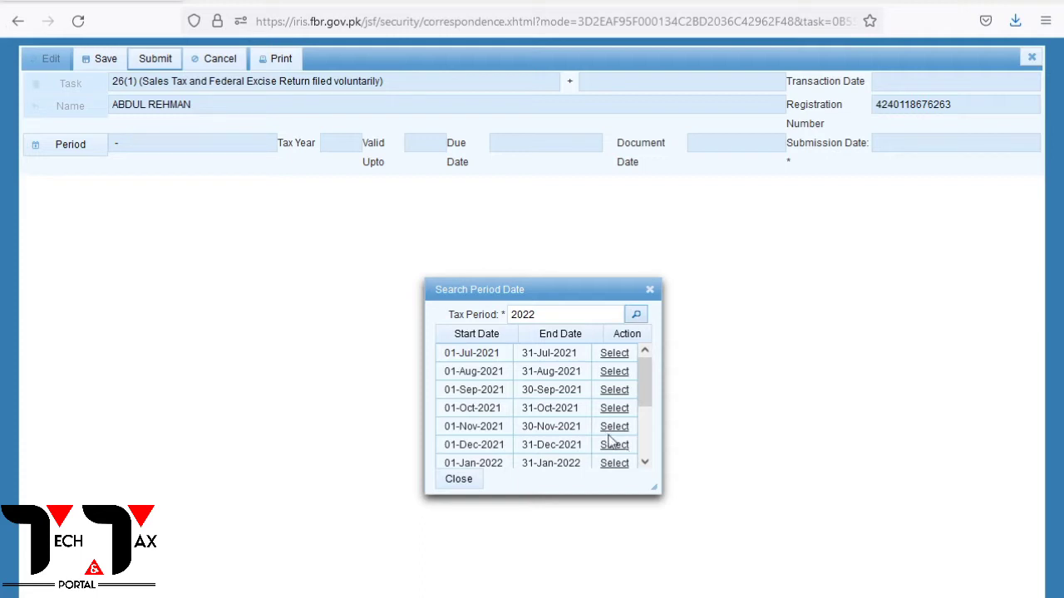
click(611, 428)
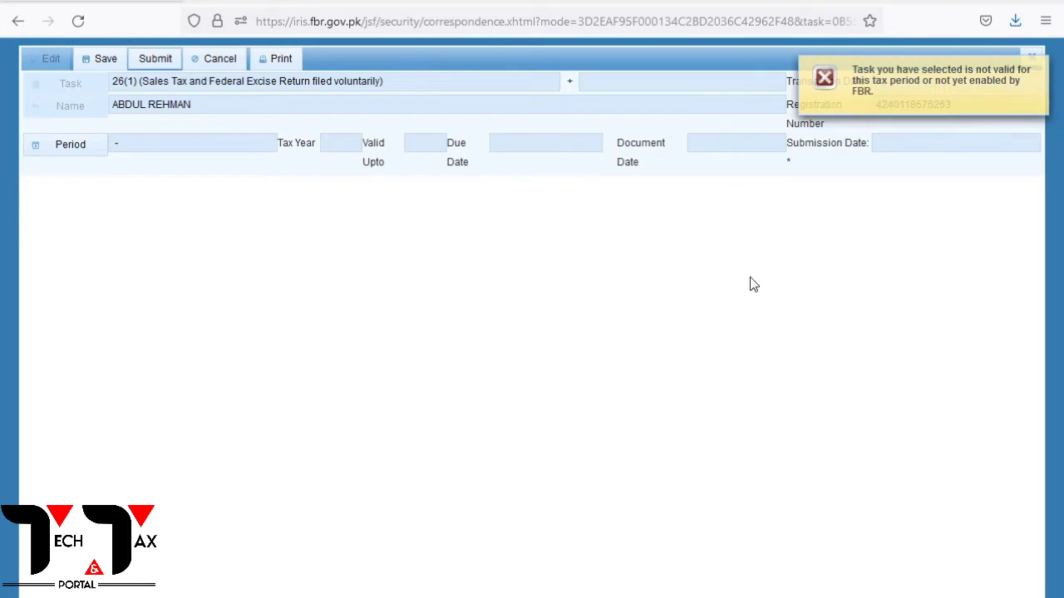
Search tax year 2022 again to list monthly periods from July 2021 to January 2022
click(78, 149)
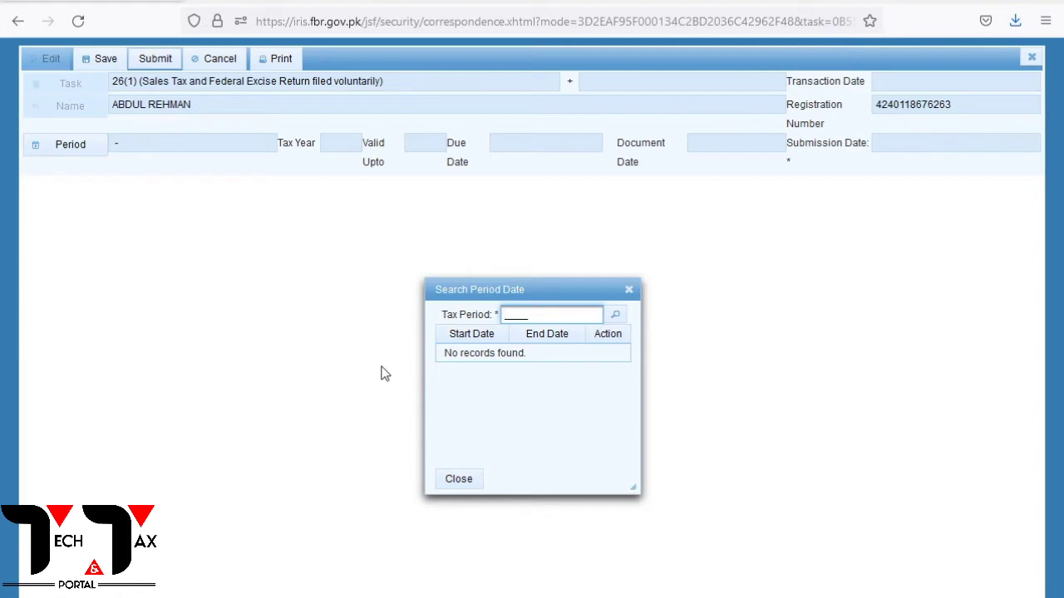
text(2022)
click(615, 317)
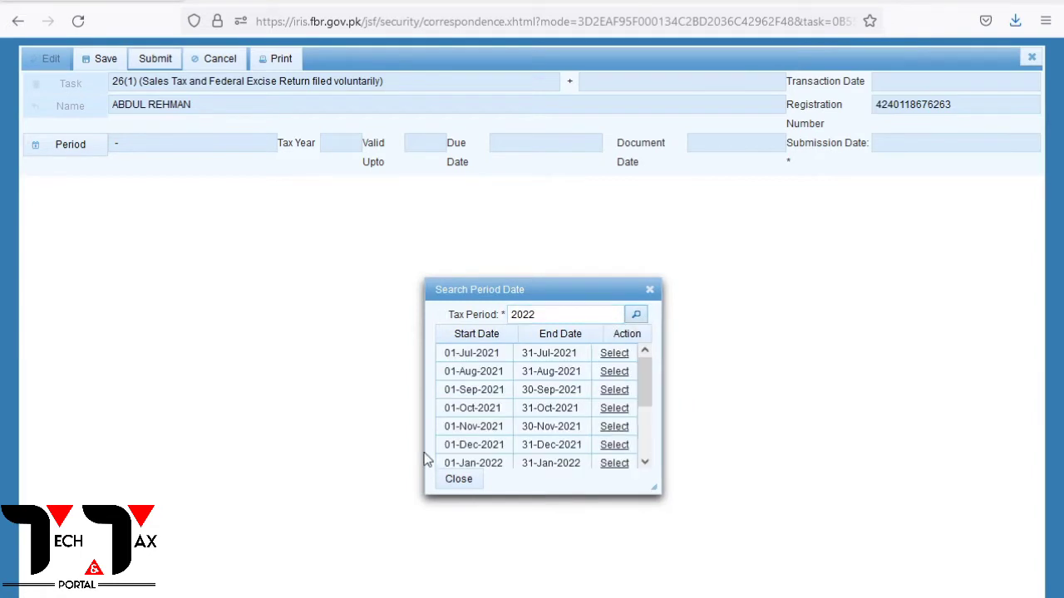
Select 01-Dec-2021 – 31-Dec-2021 as the return period, due 20-Jan-2022
click(614, 444)
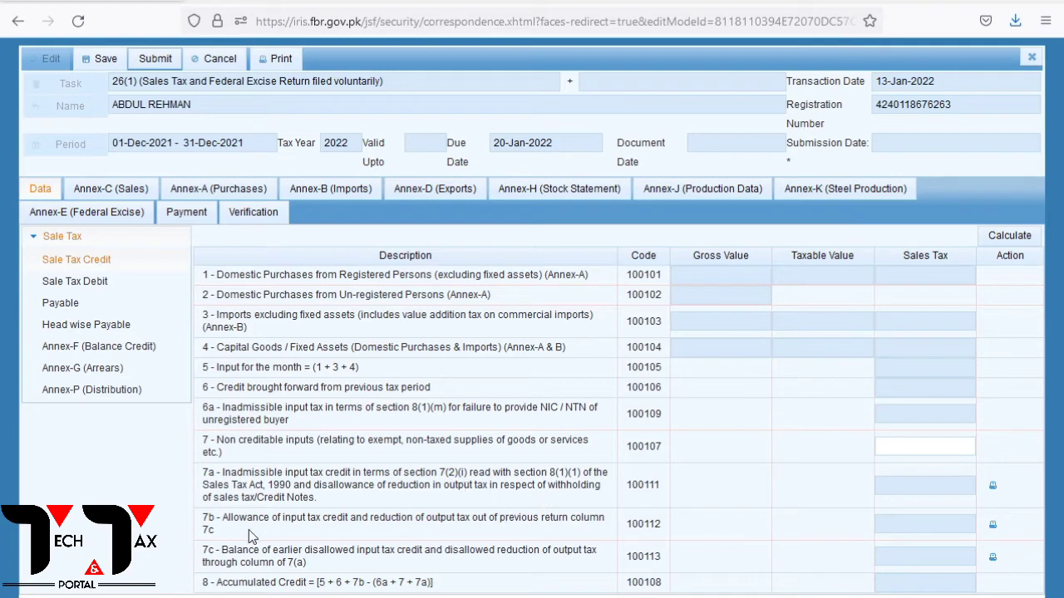
click(992, 486)
scroll(754, 370, down, 4)
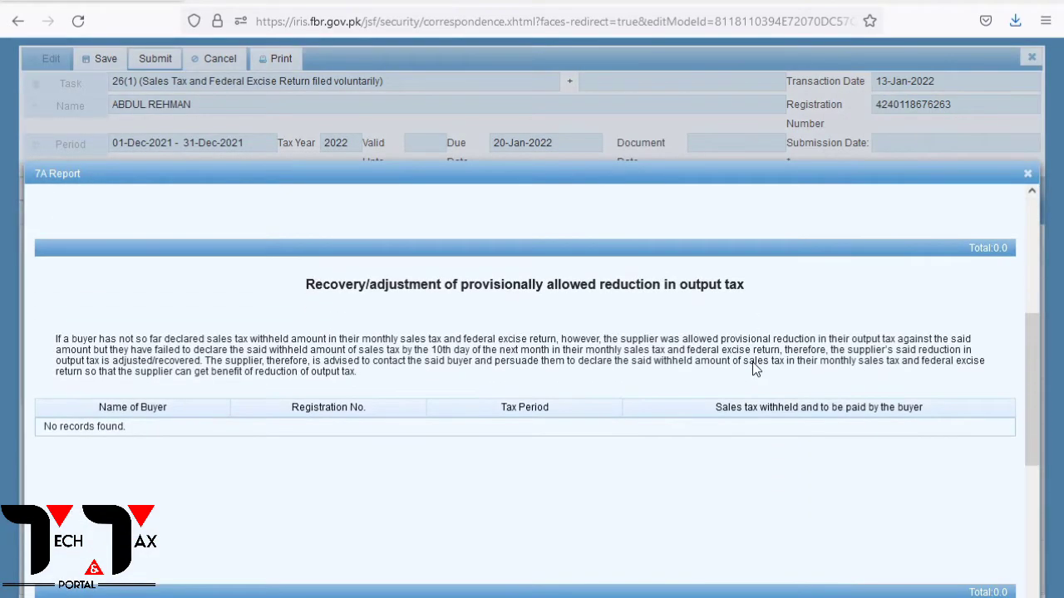
scroll(754, 370, down, 4)
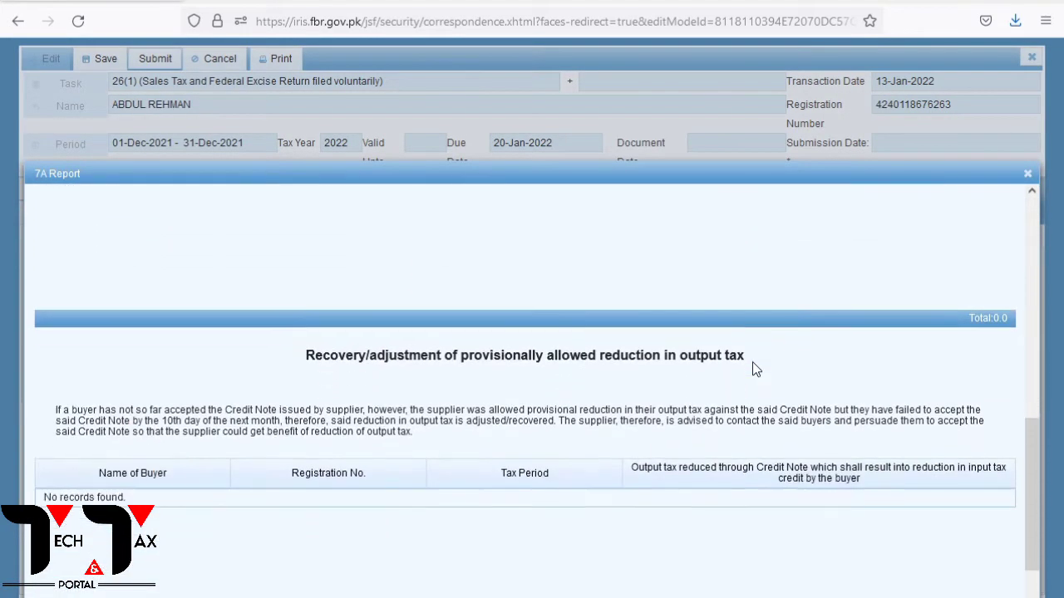
scroll(752, 370, up, 4)
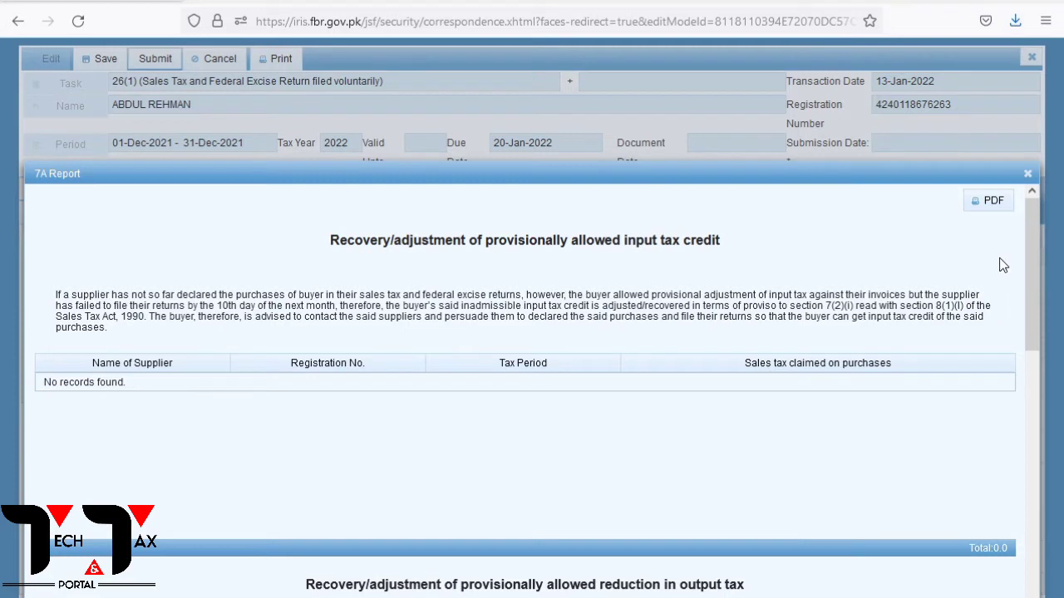
click(1027, 174)
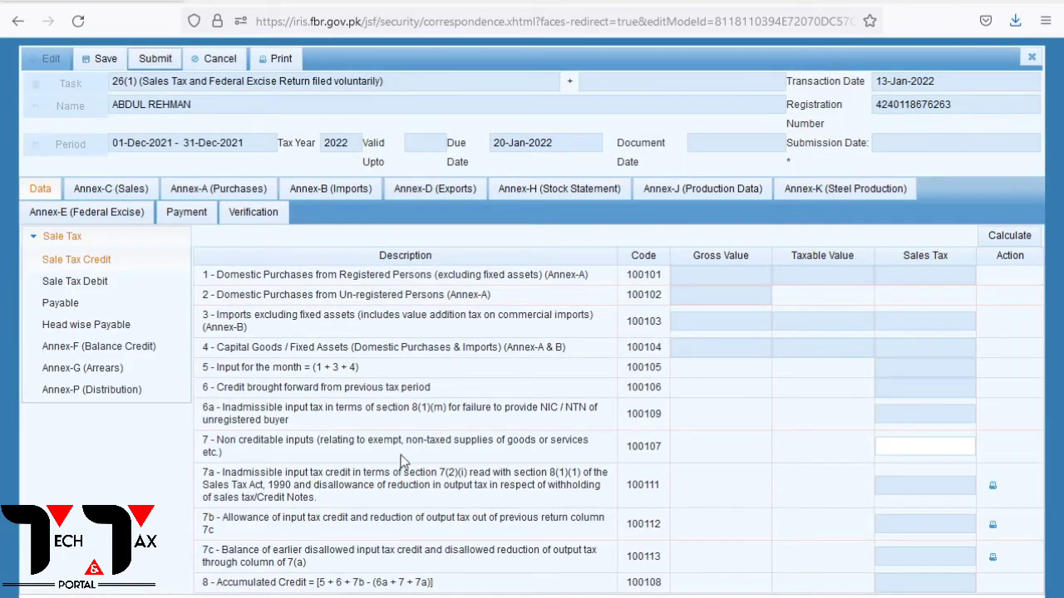
Show the Sale Tax Debit lines and inspect row 9's description, gross, taxable and tax values
click(72, 282)
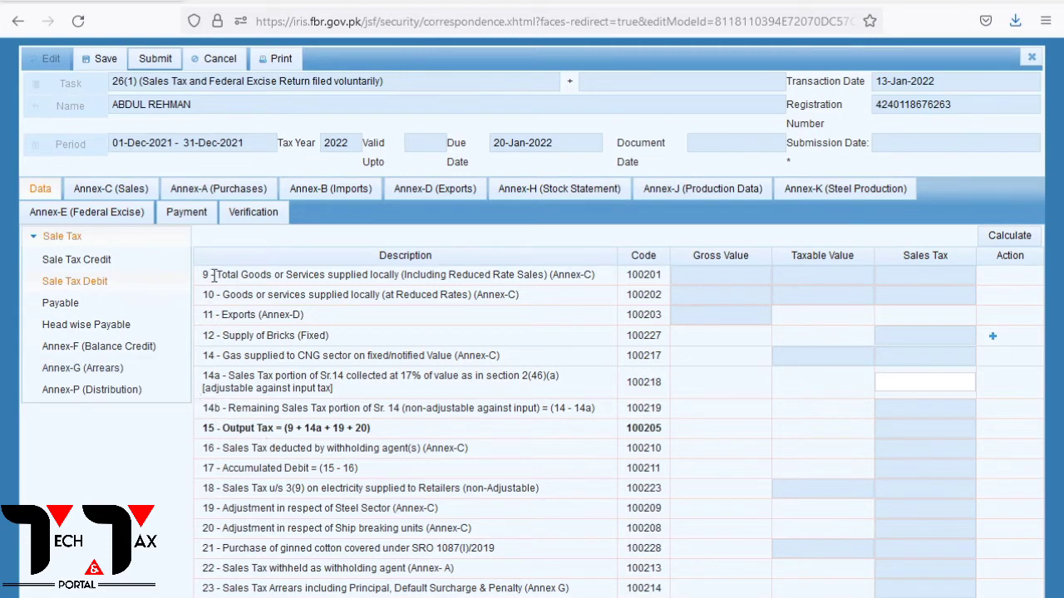
drag(214, 276, 596, 276)
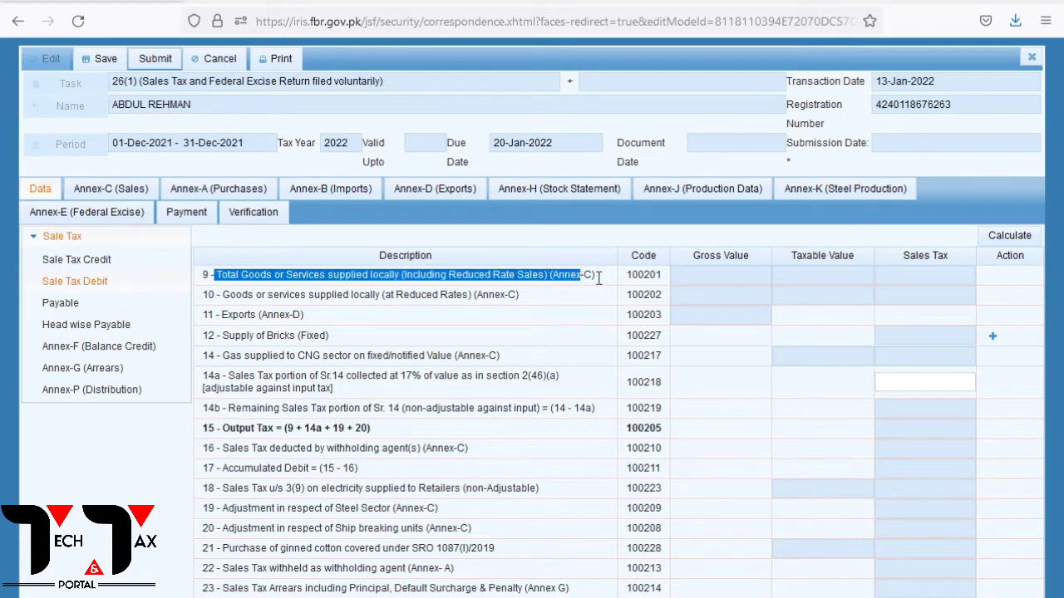
click(690, 279)
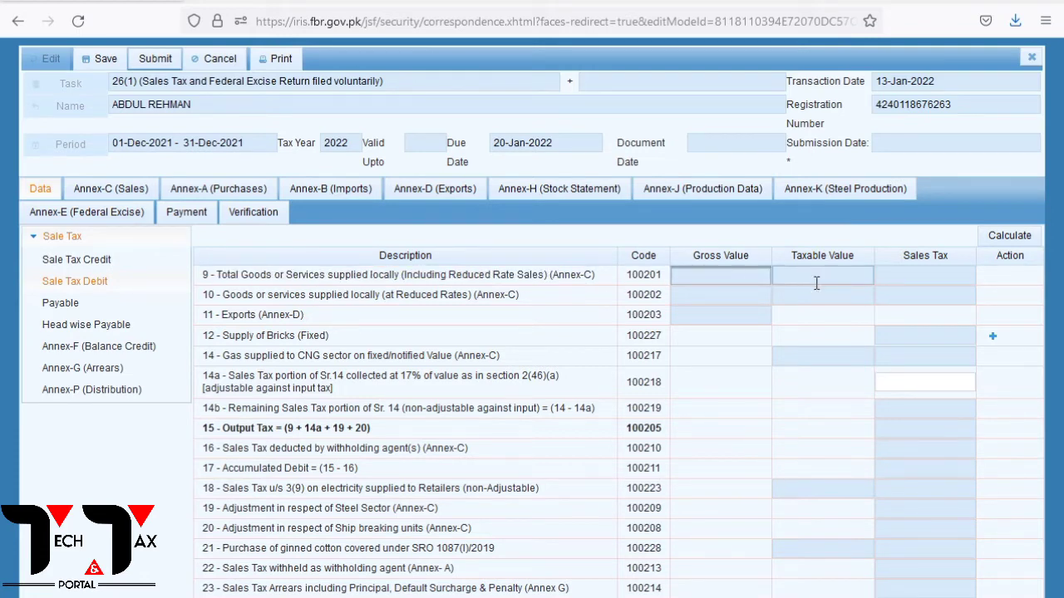
click(817, 283)
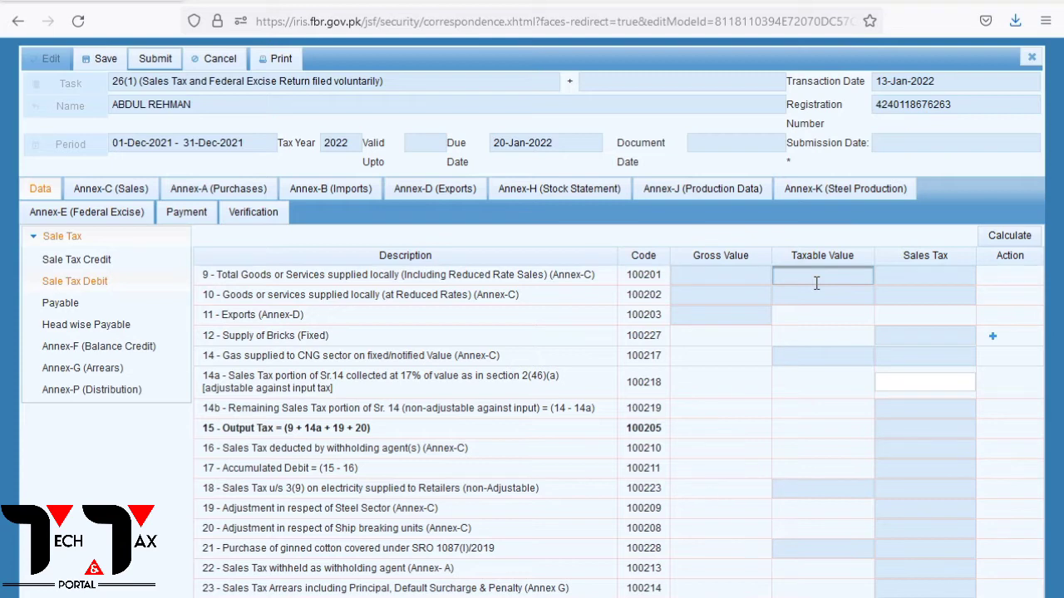
click(912, 278)
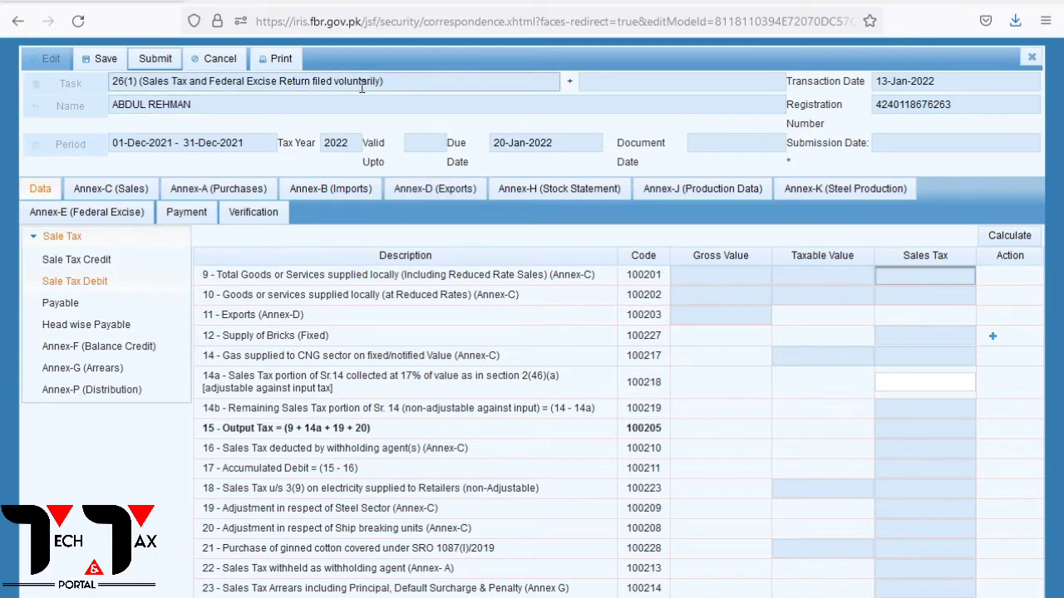
Close the return and get back to the empty IRIS workflow inbox
click(433, 7)
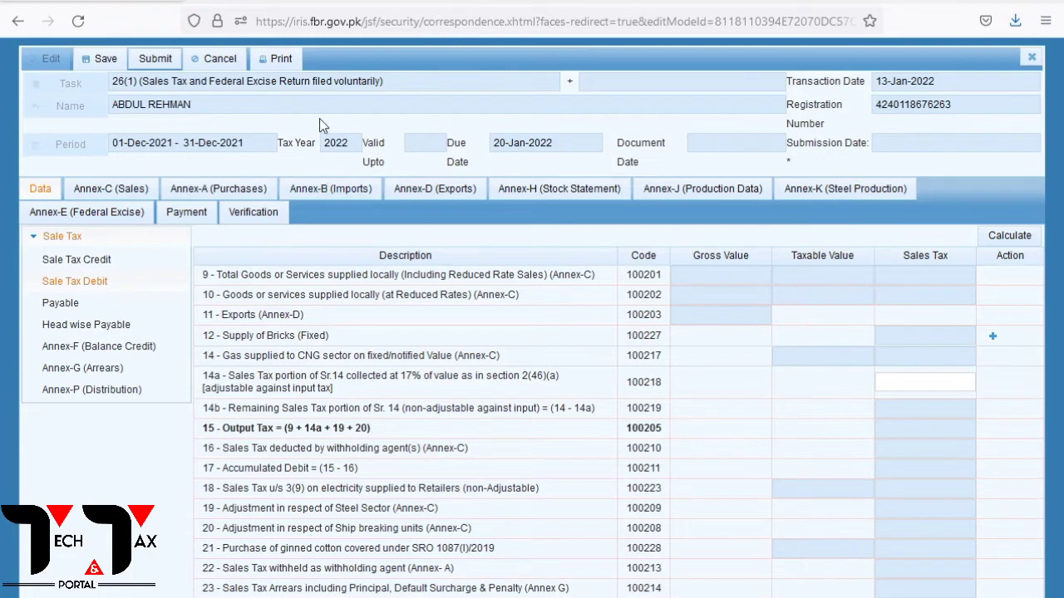
click(389, 1)
click(696, 2)
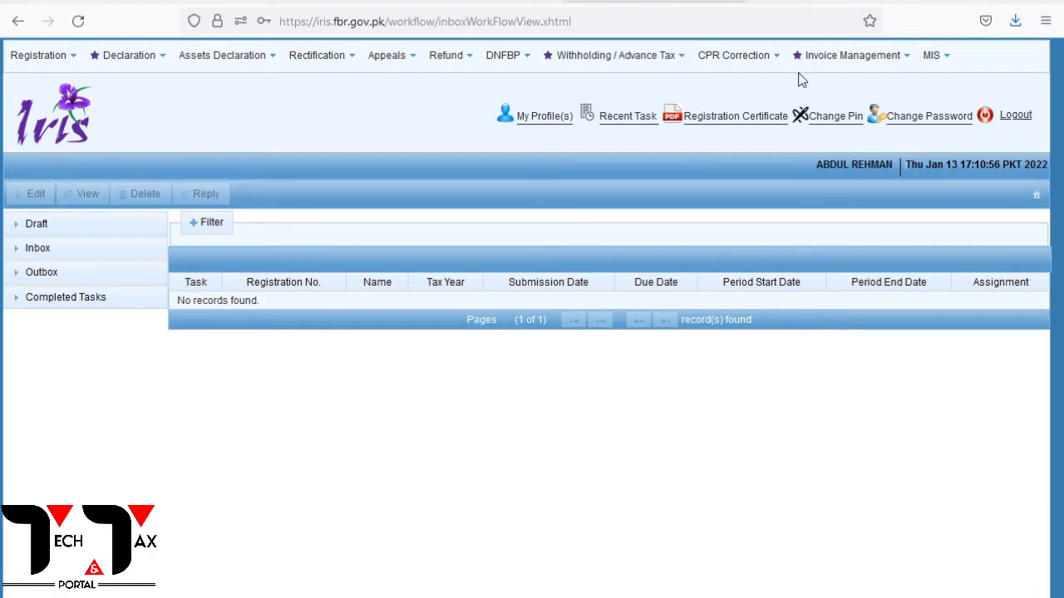
Open the Sales Ledger from Invoice Management to reach the Sales Tax Invoice Management page
click(852, 67)
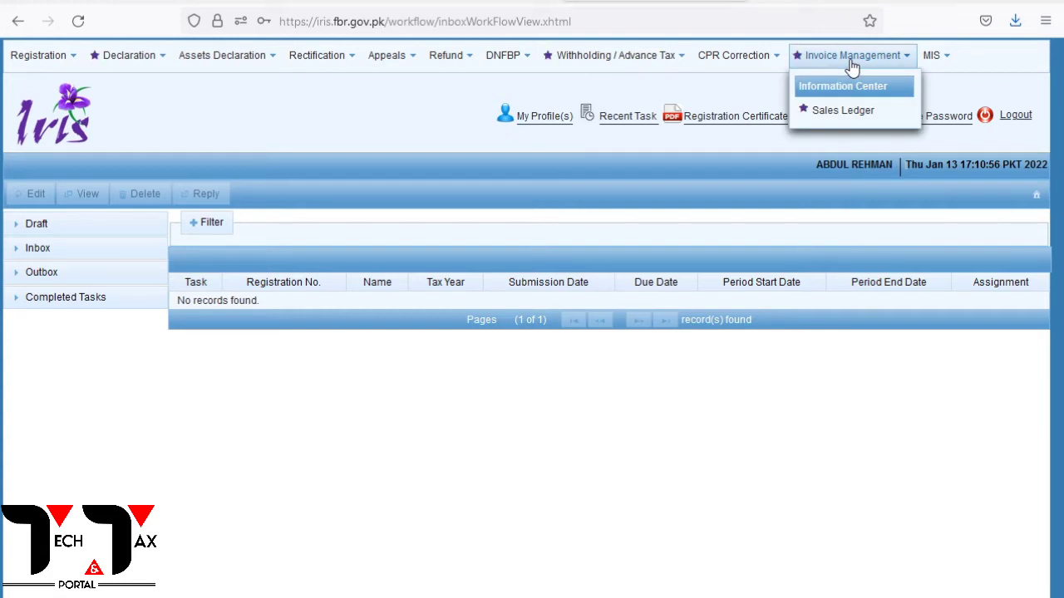
click(847, 112)
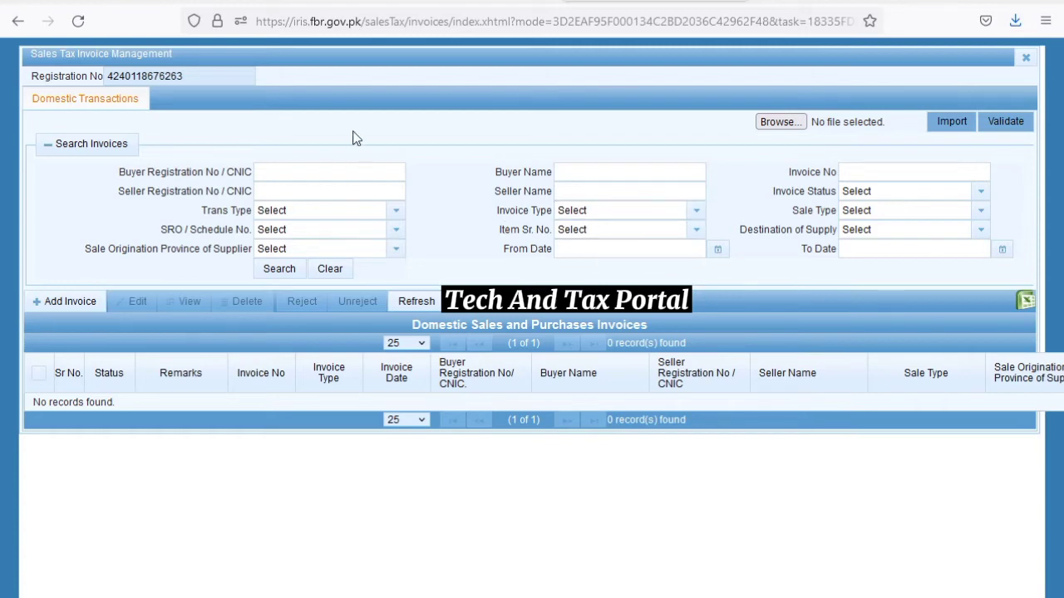
click(69, 307)
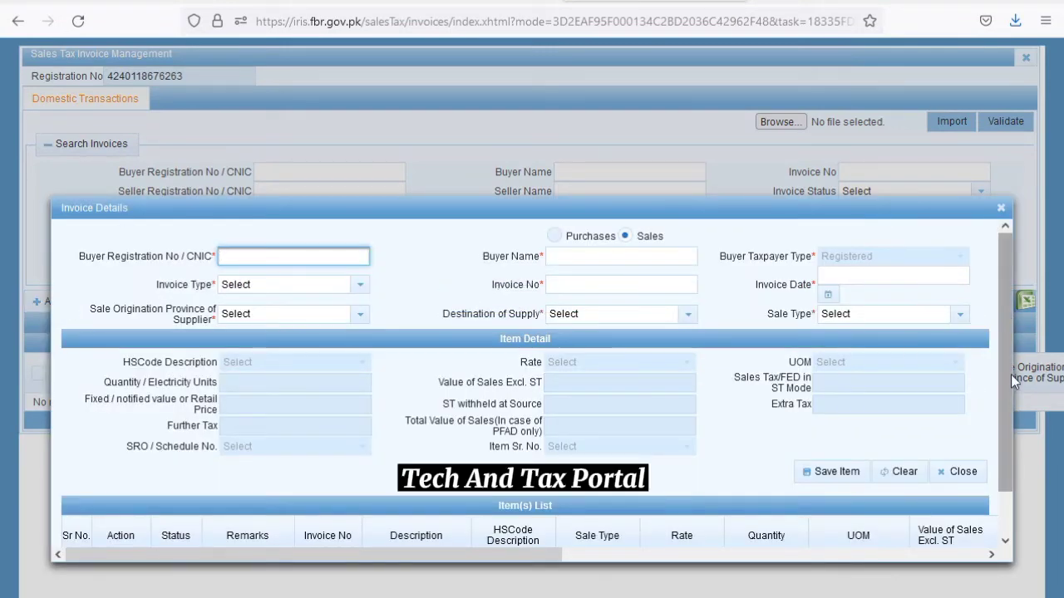
click(1001, 208)
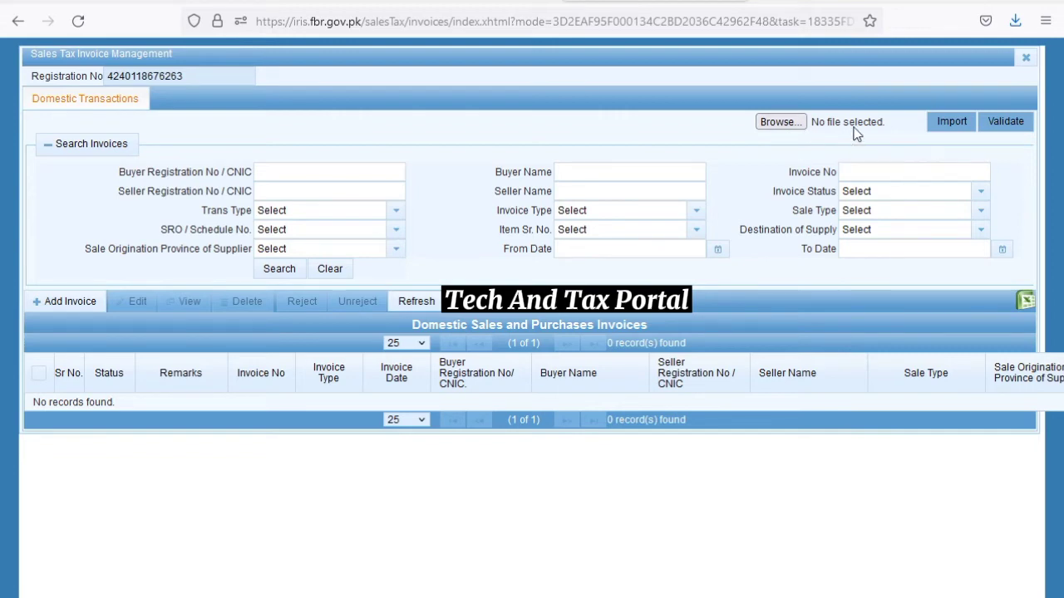
Export the invoice list to SalesLedger.xls, open it in Excel, then start a new invoice
click(1024, 300)
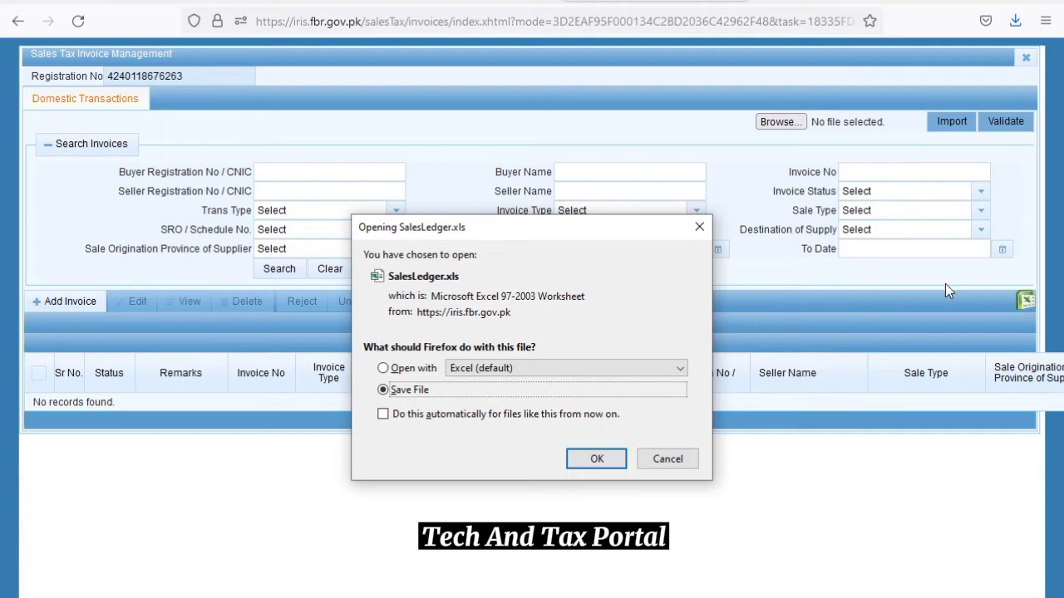
click(592, 458)
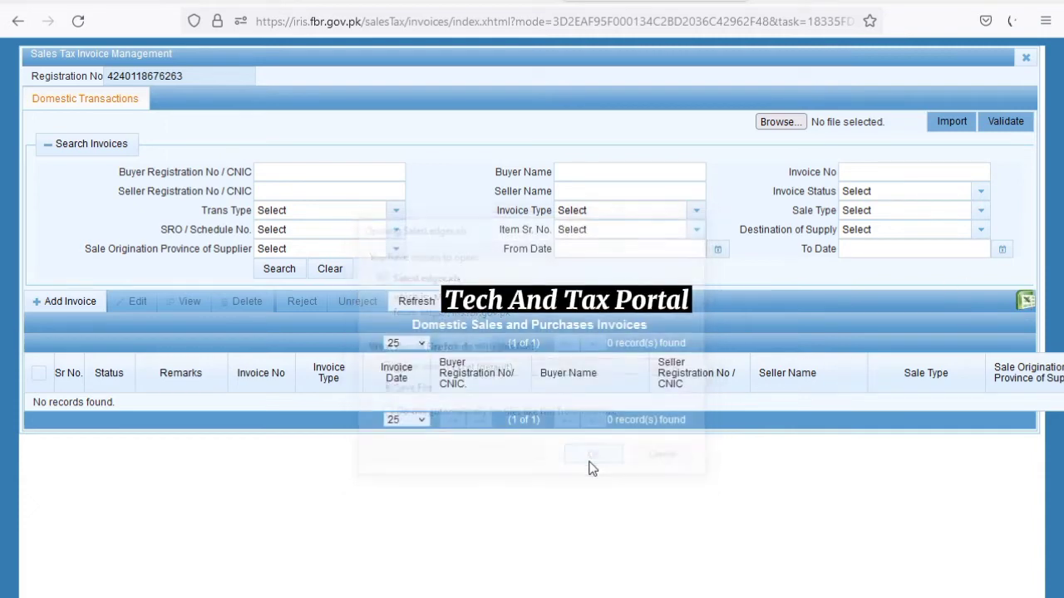
click(1014, 25)
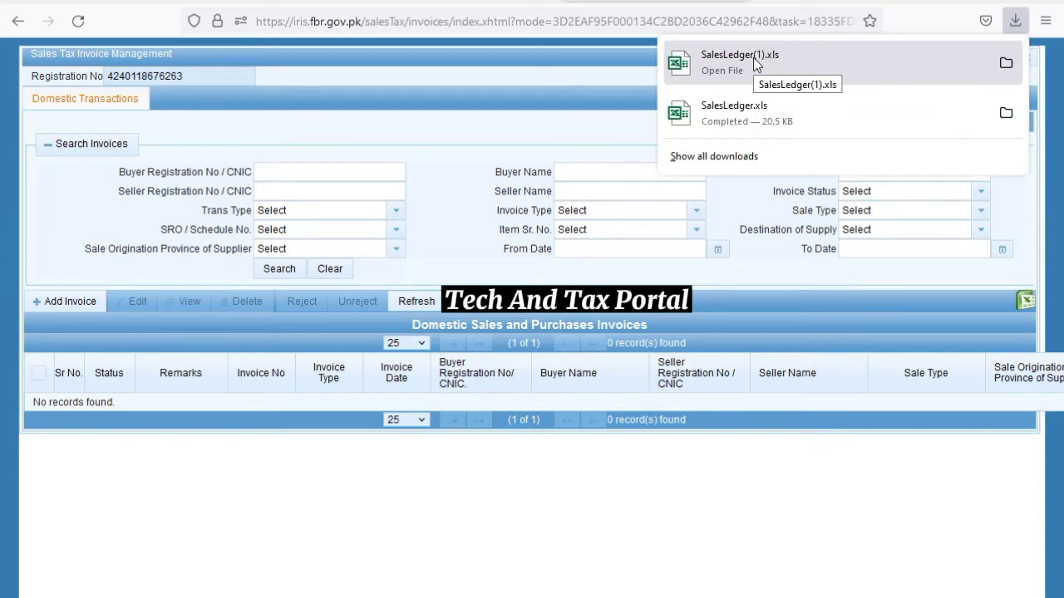
click(753, 65)
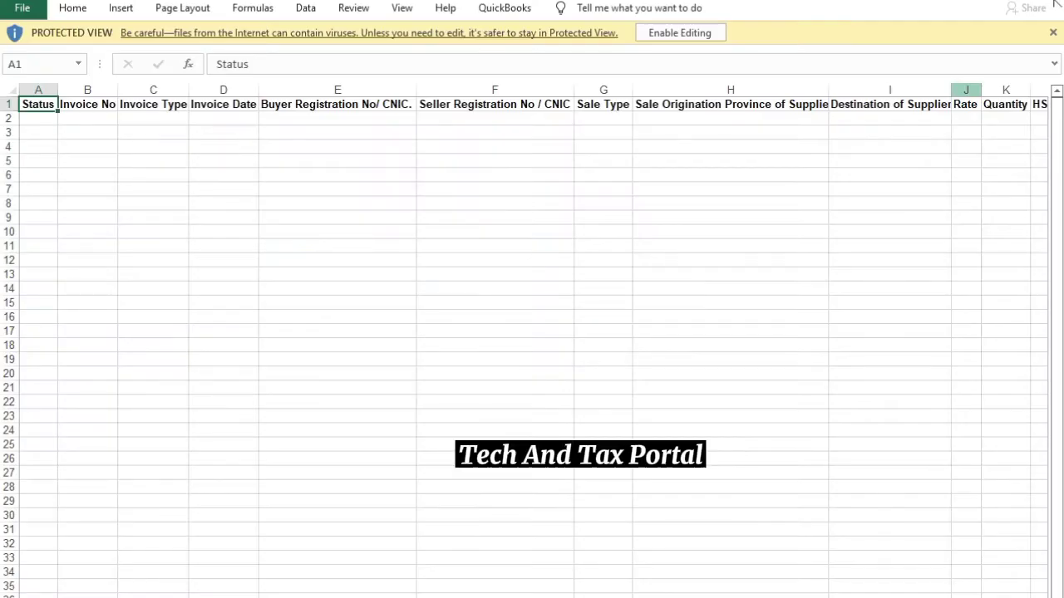
click(1057, 4)
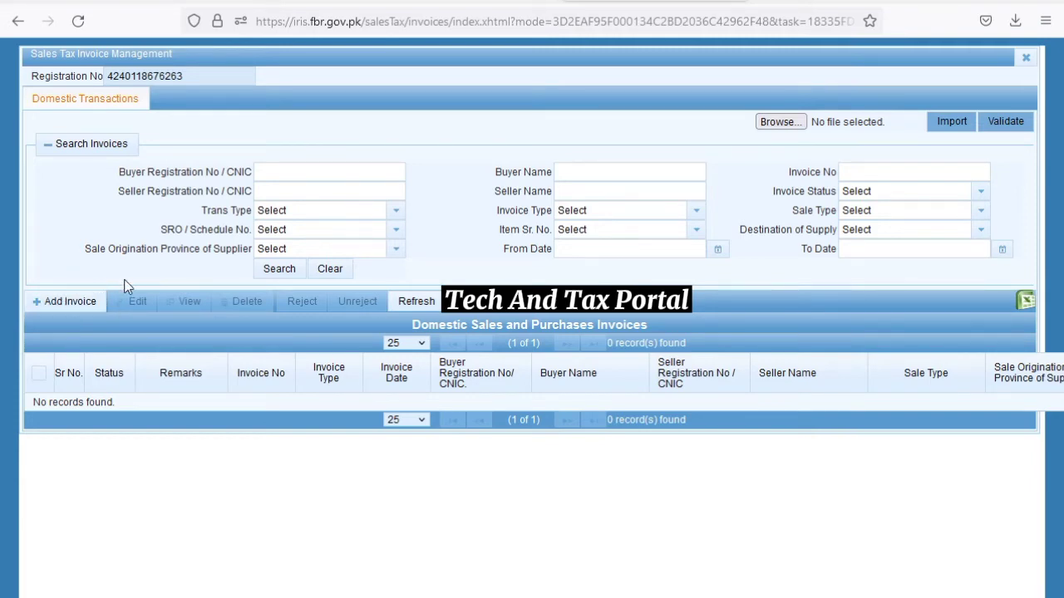
click(61, 304)
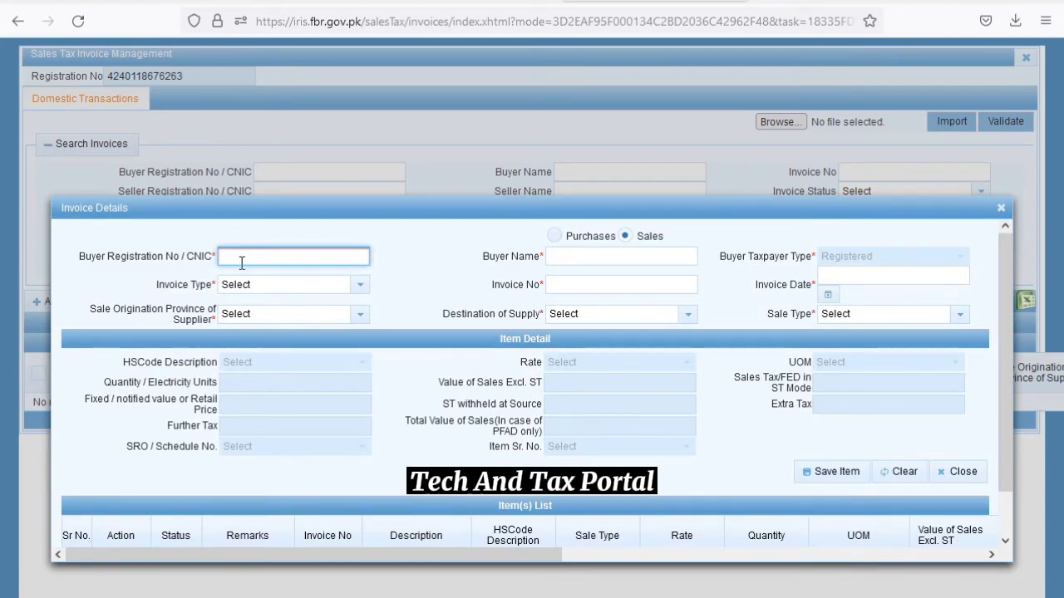
Enter the buyer's CNIC, set the invoice type to Sale Invoice and number 2238
click(401, 282)
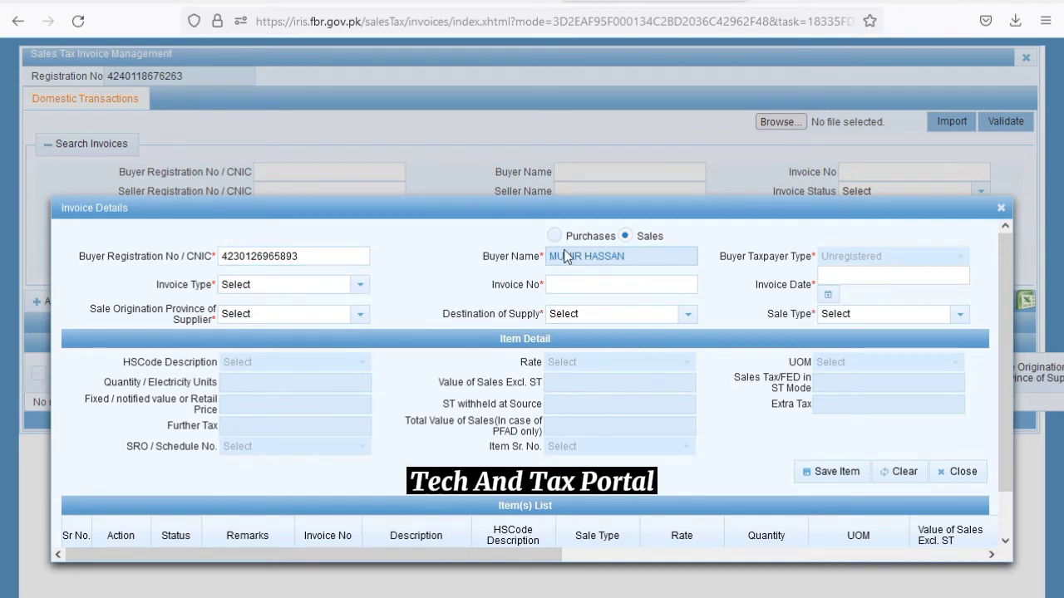
click(361, 285)
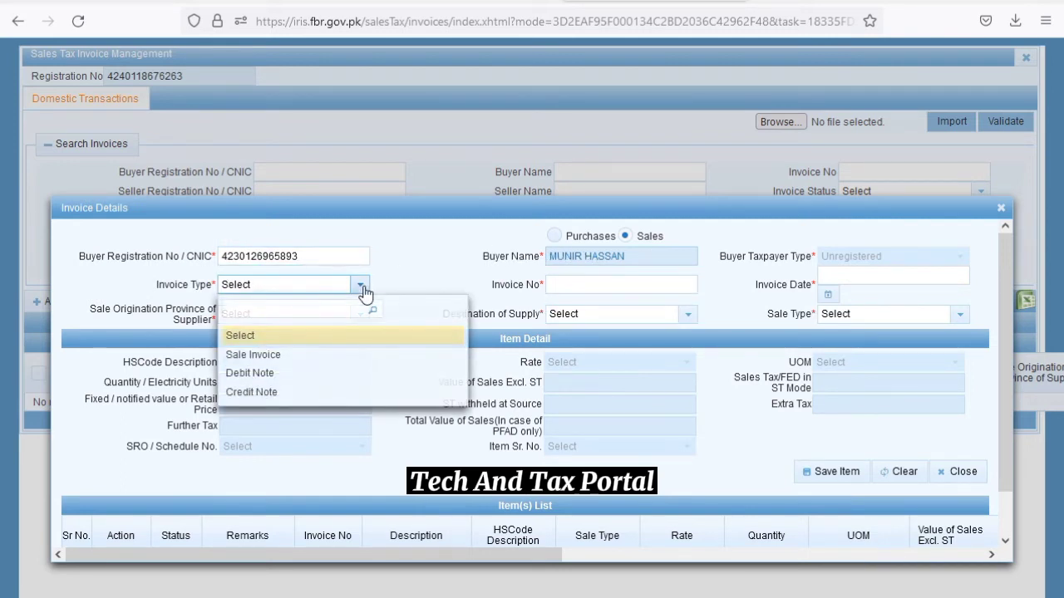
click(265, 354)
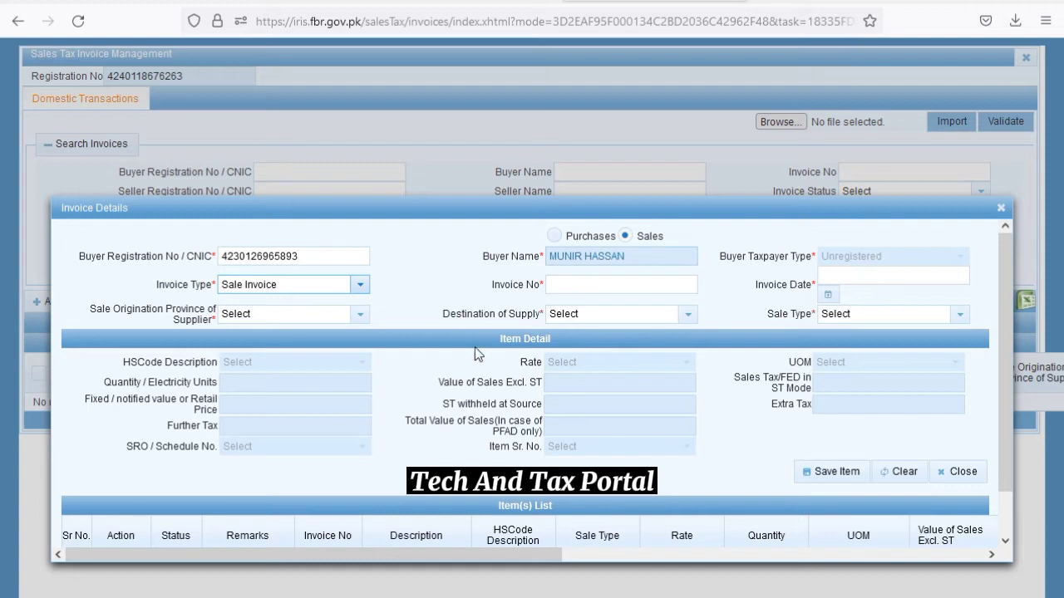
click(579, 286)
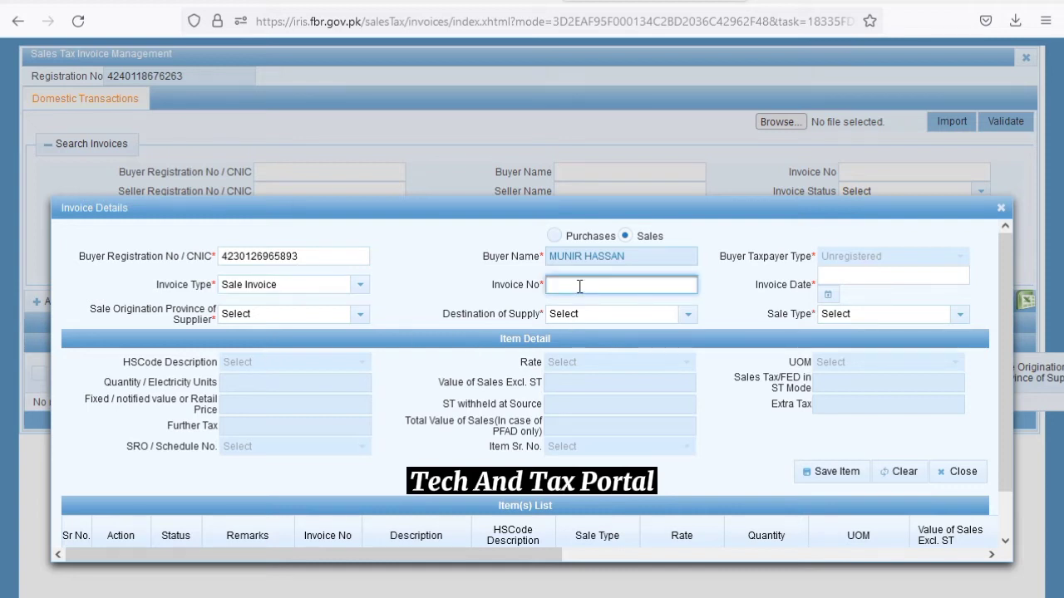
text(2238)
click(959, 318)
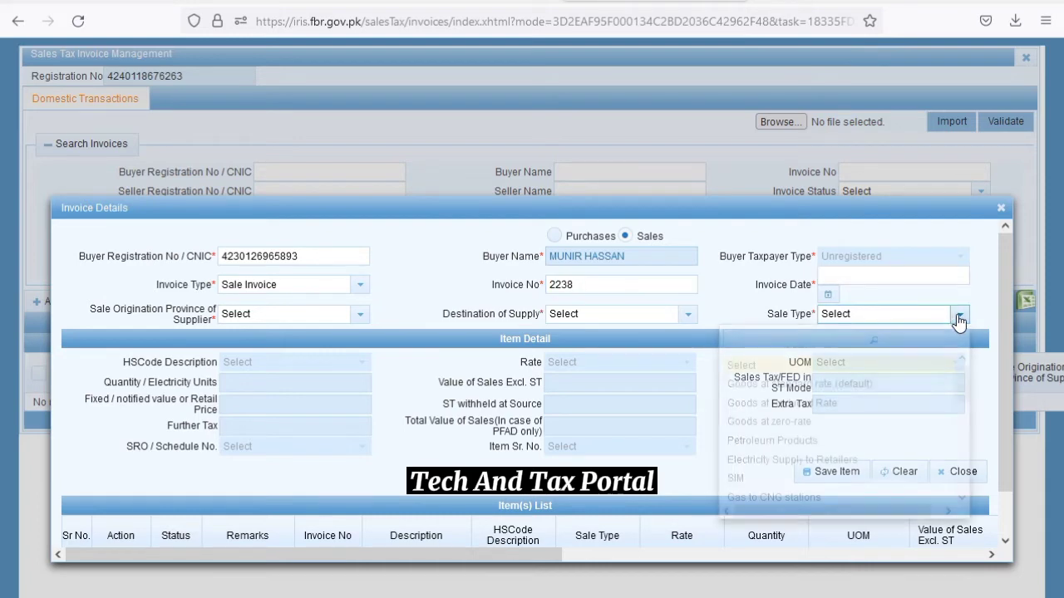
click(958, 317)
Set the invoice date to 31-12-2021
click(831, 296)
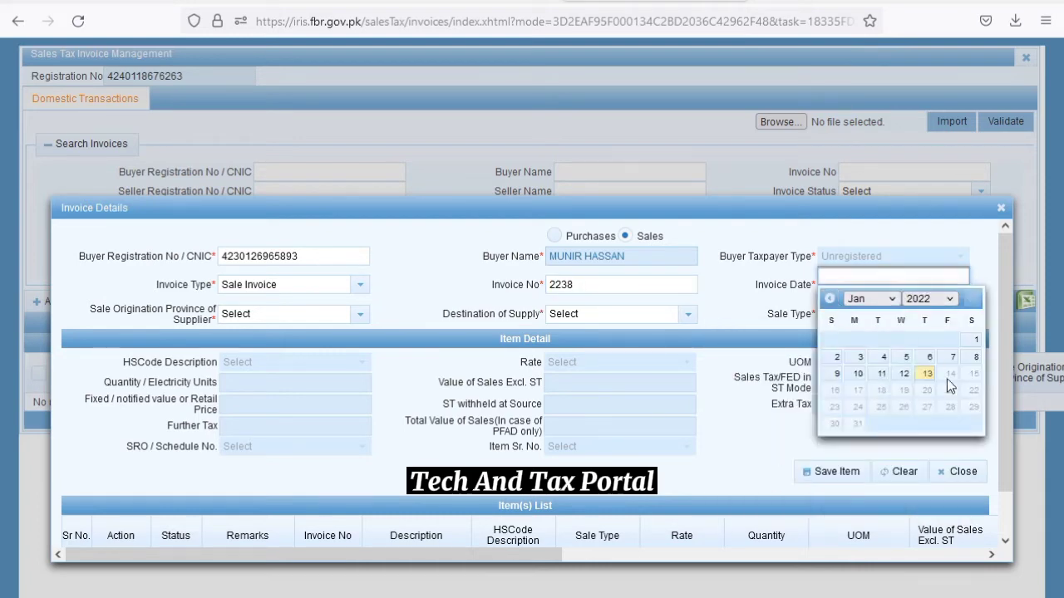
click(829, 299)
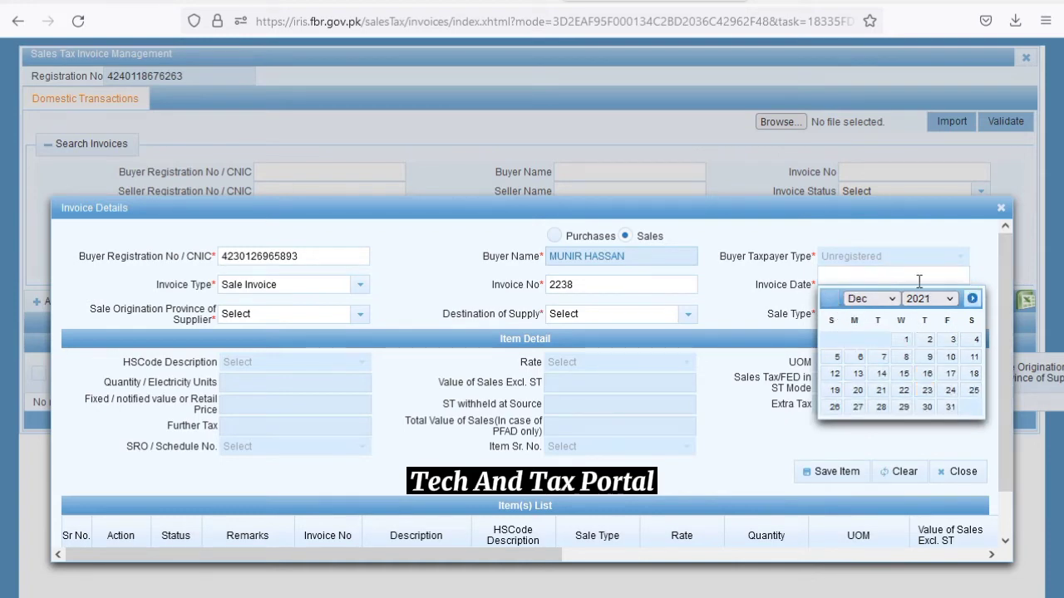
click(972, 300)
click(830, 299)
click(951, 409)
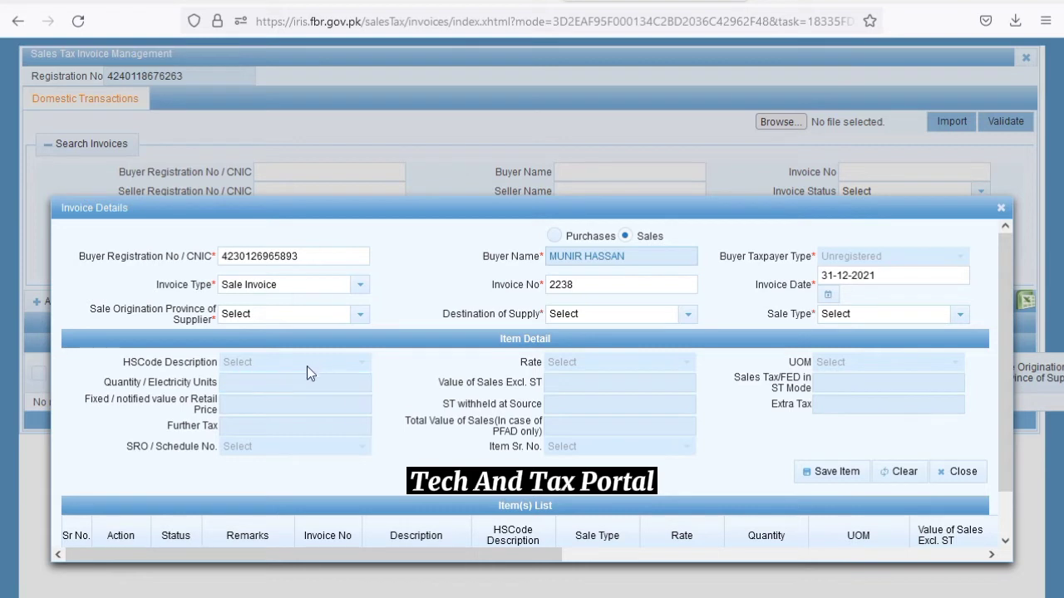
click(361, 315)
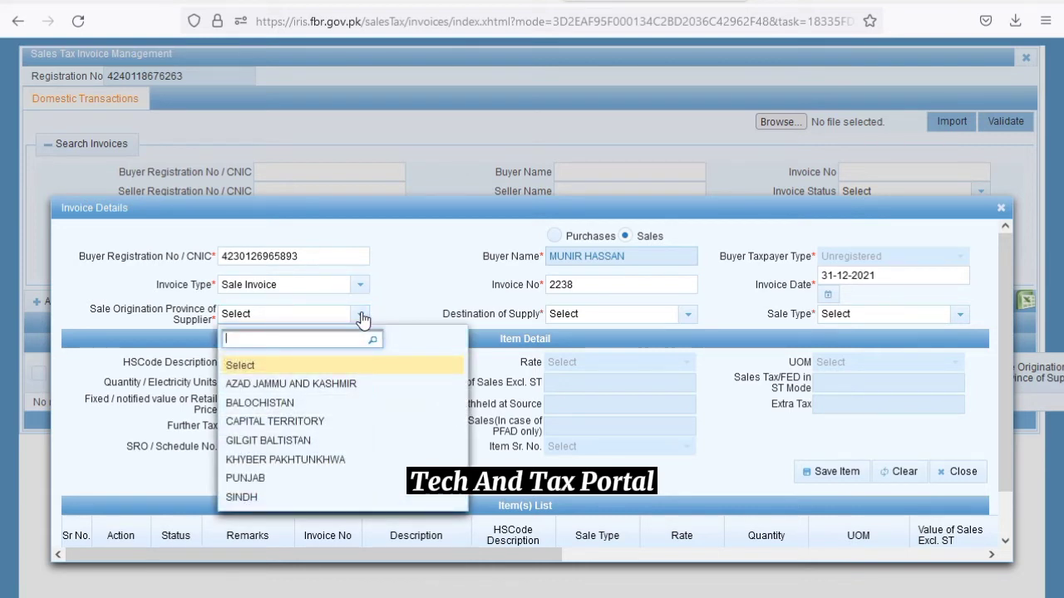
Set both the supplier's province and the destination of supply to PUNJAB
click(254, 482)
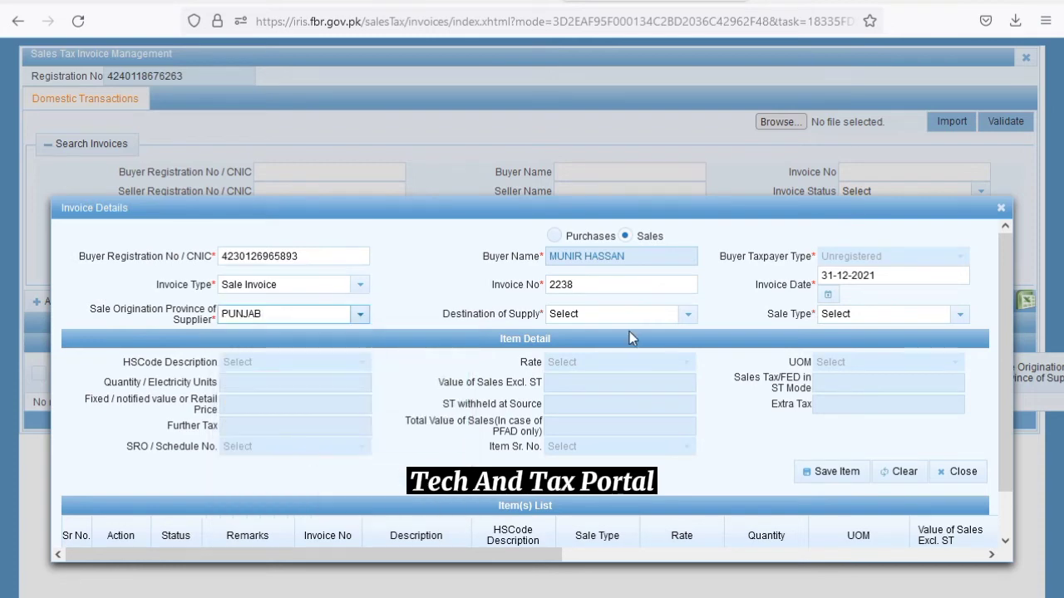
click(689, 314)
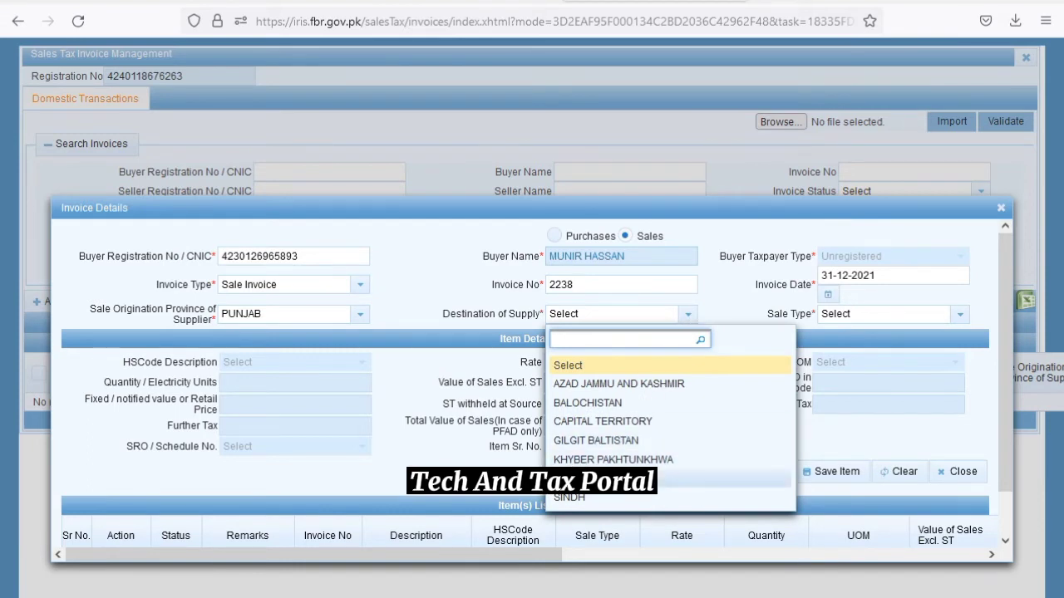
click(681, 479)
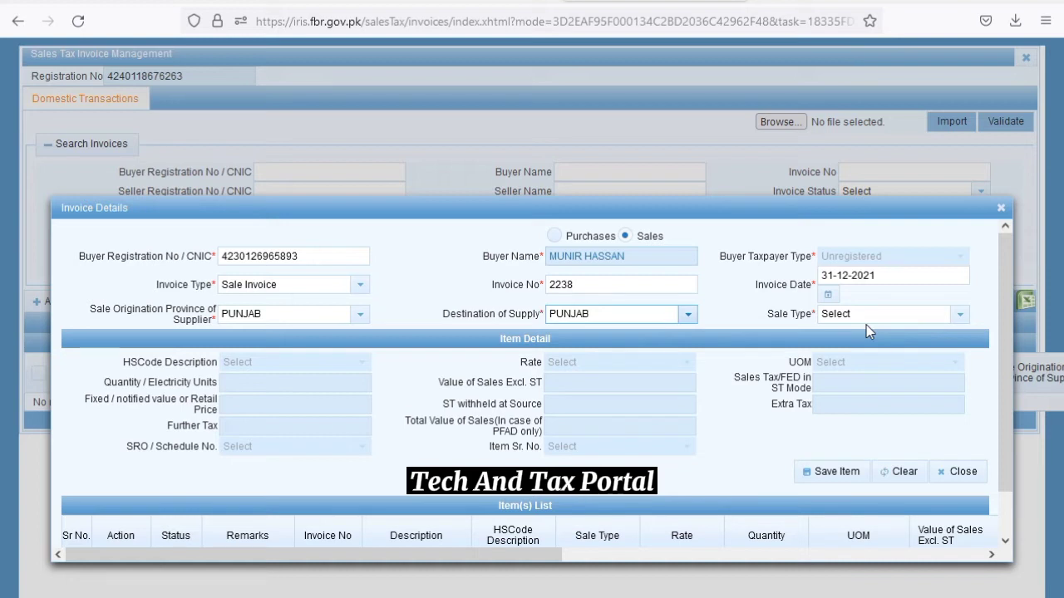
Set the sale type to 'Goods at standard rate (default)' for a 17% rate
click(962, 318)
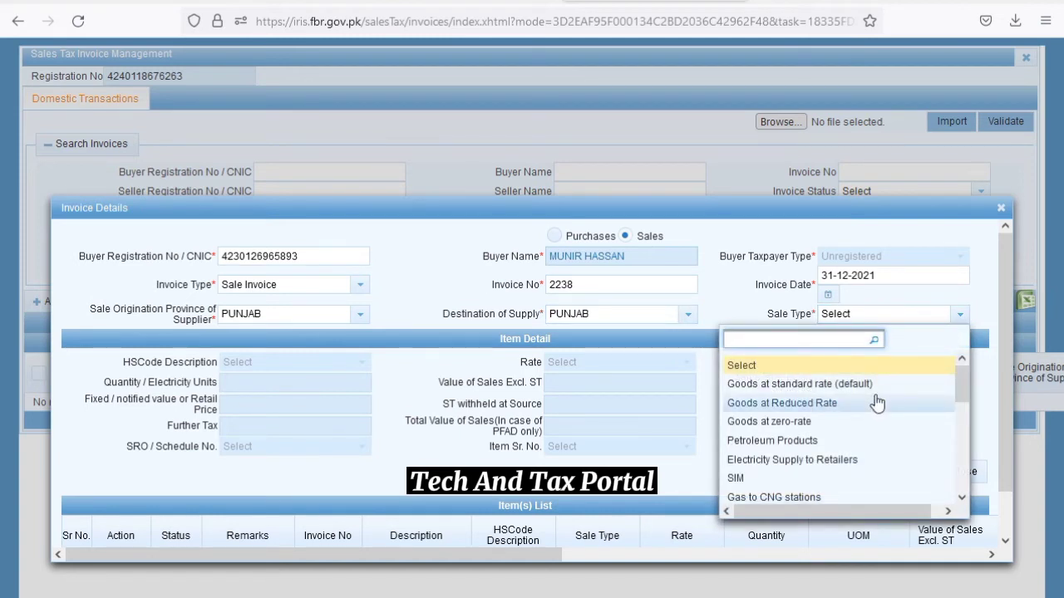
scroll(877, 403, down, 3)
click(860, 406)
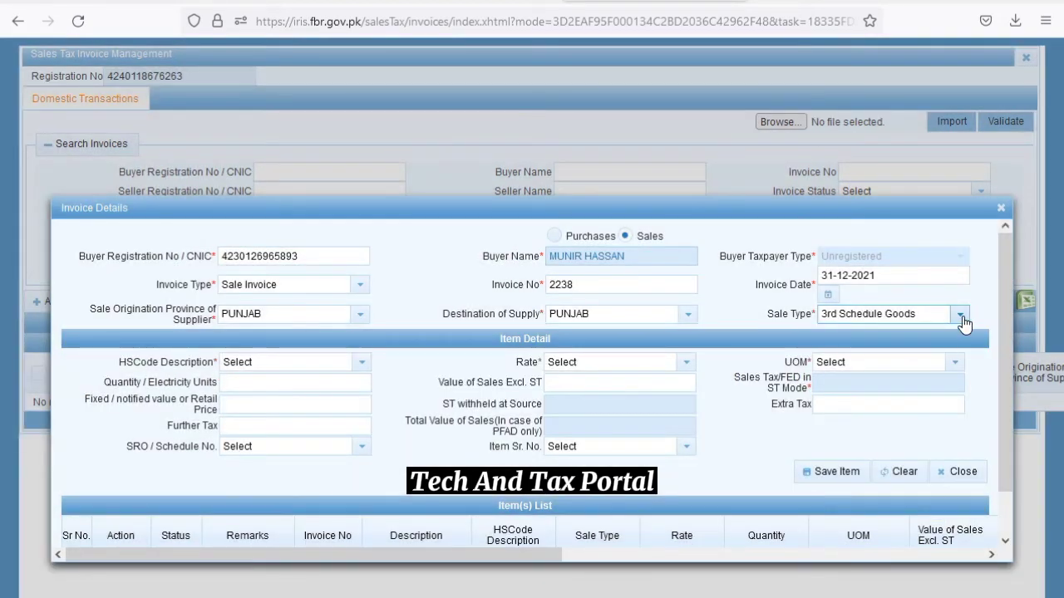
click(960, 319)
scroll(878, 397, up, 5)
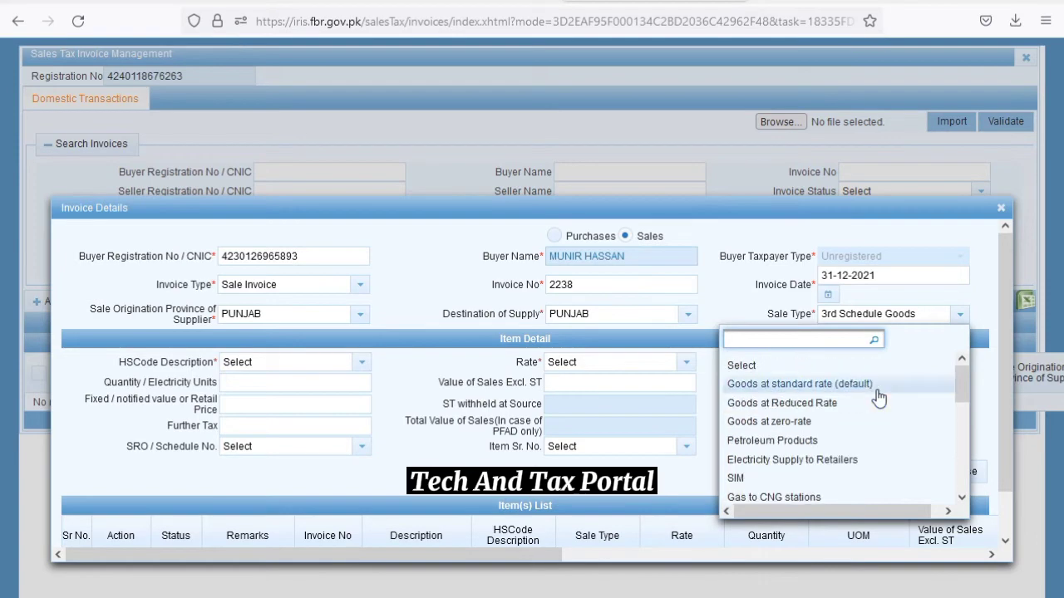
click(831, 384)
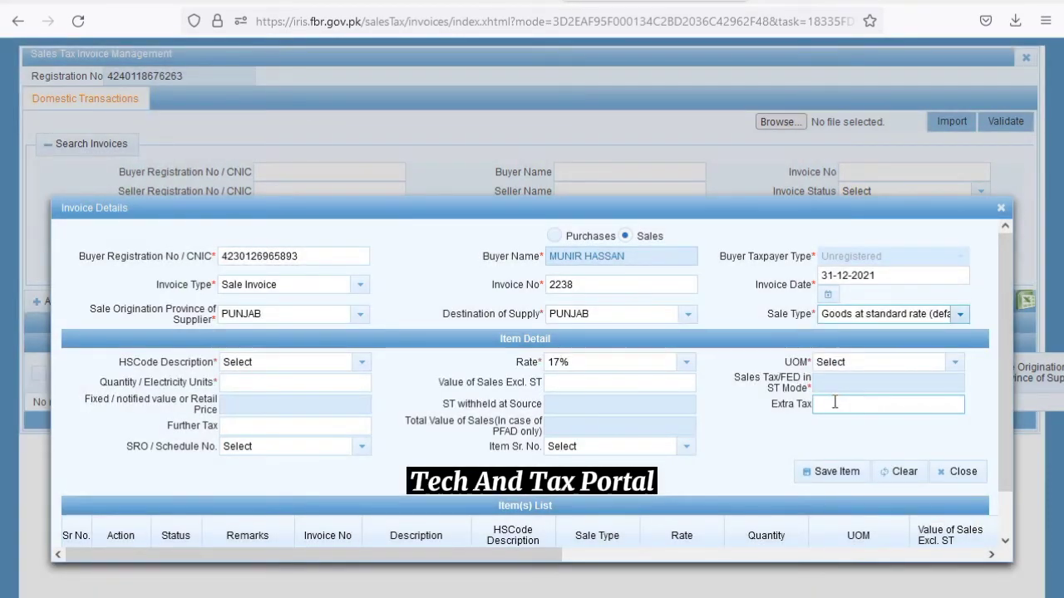
Filter HS codes by 841 and choose 2841-Salts of oxometallic or peroxometallic acids
click(245, 385)
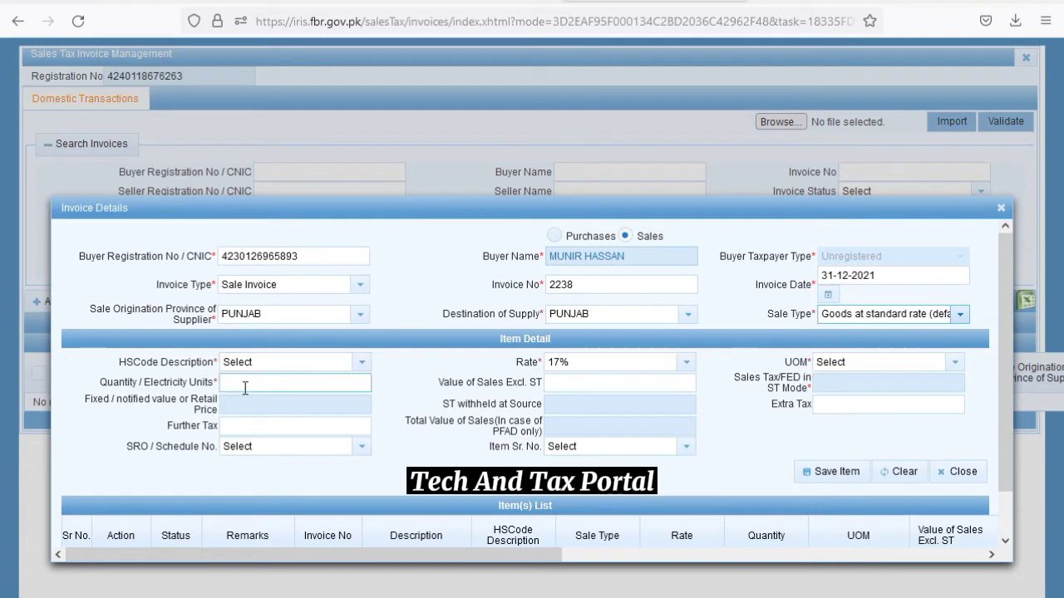
click(362, 369)
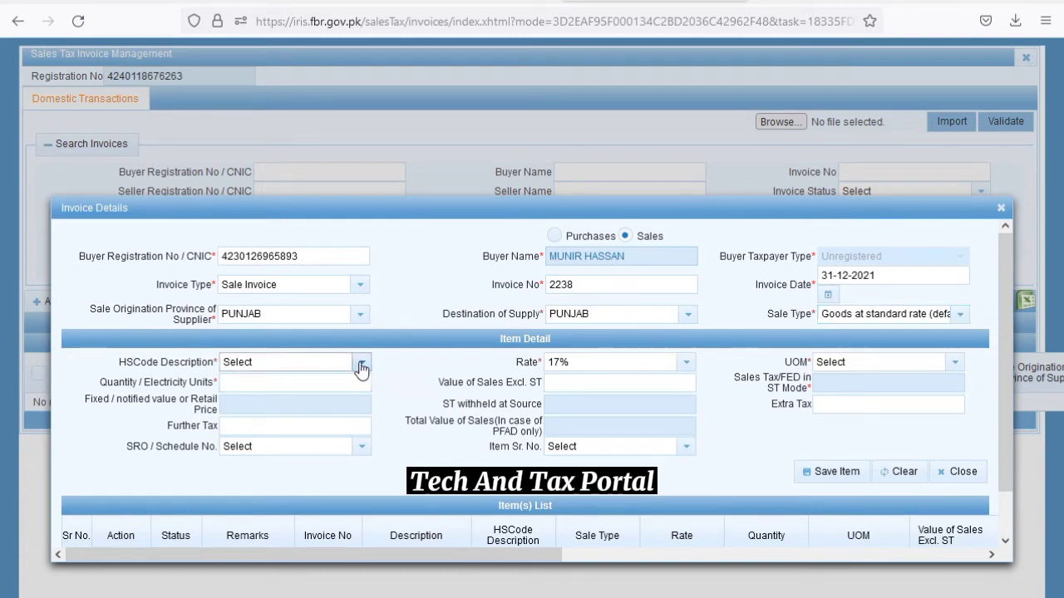
click(362, 368)
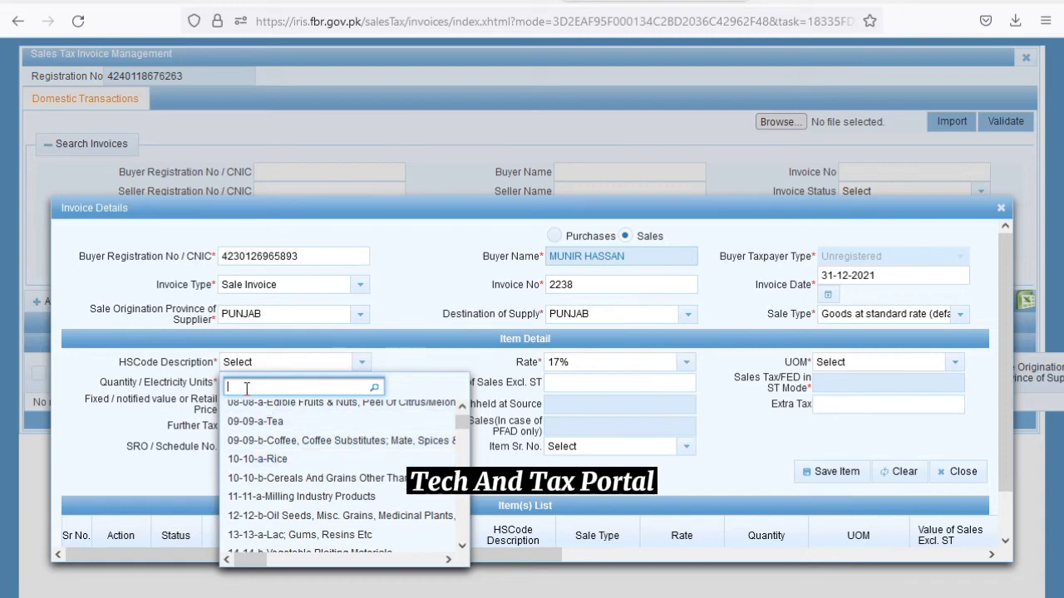
text(841)
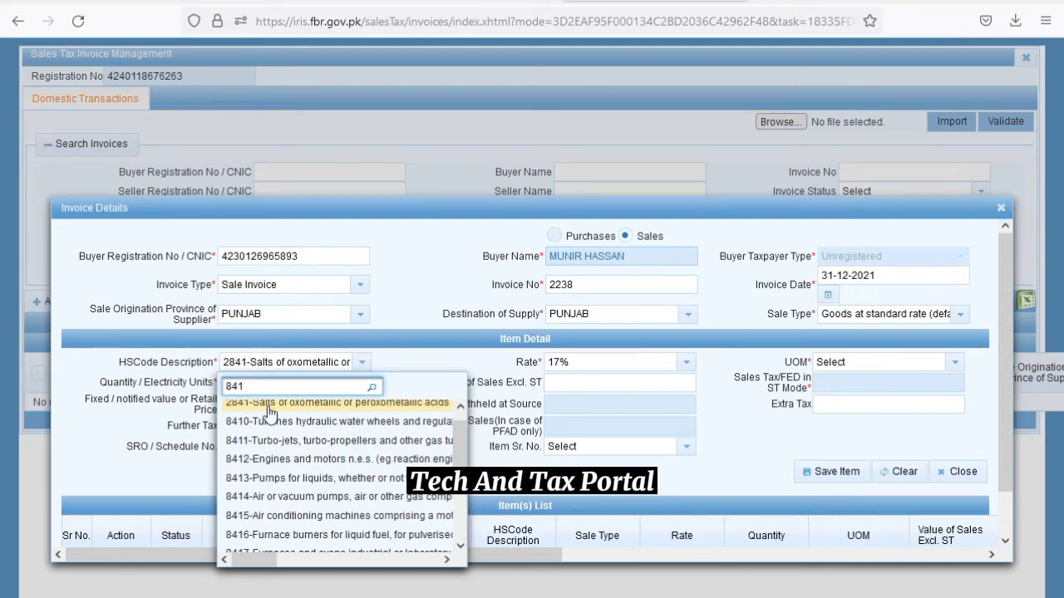
click(267, 405)
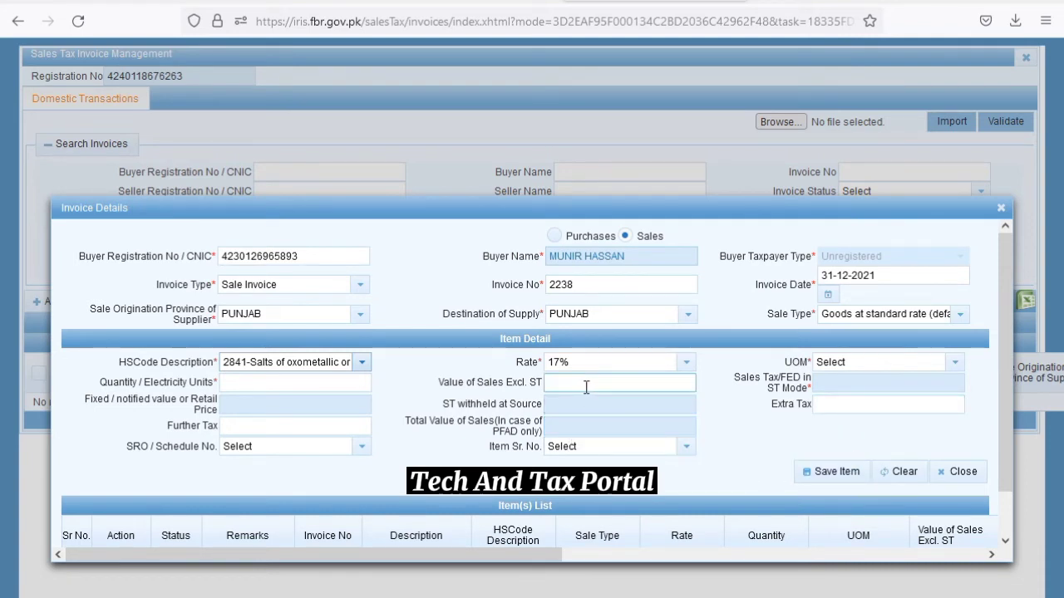
Set the item's unit to SET, quantity 5 and sales value excluding tax 100000
click(955, 367)
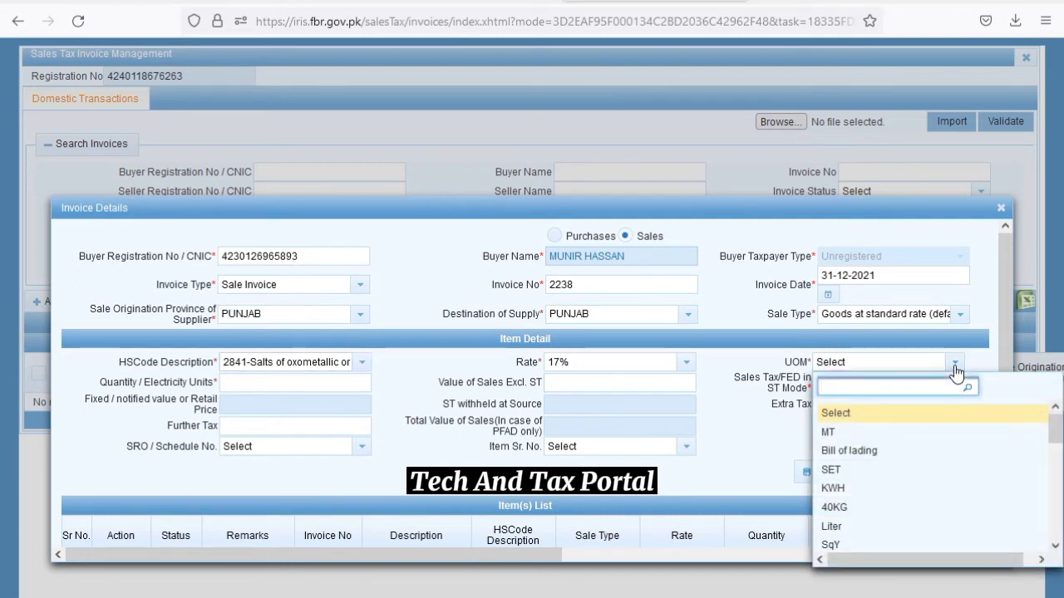
click(830, 469)
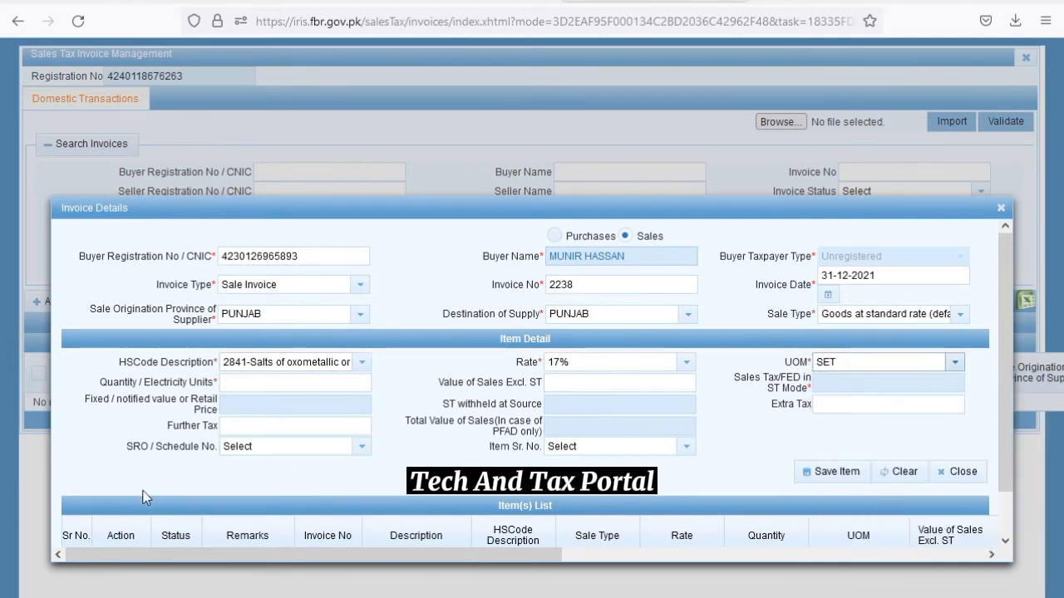
click(237, 388)
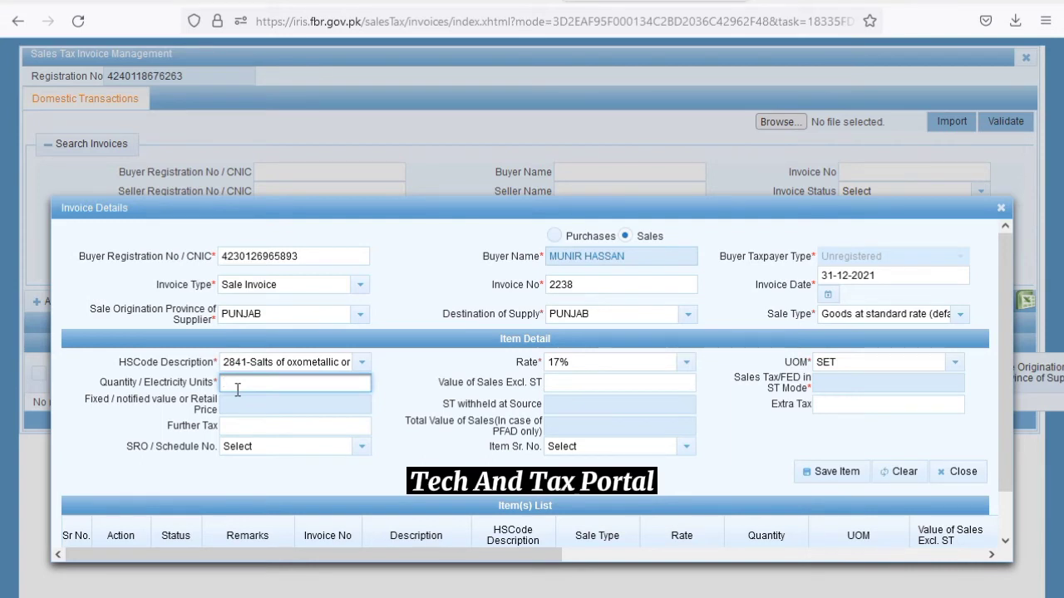
text(5)
click(409, 390)
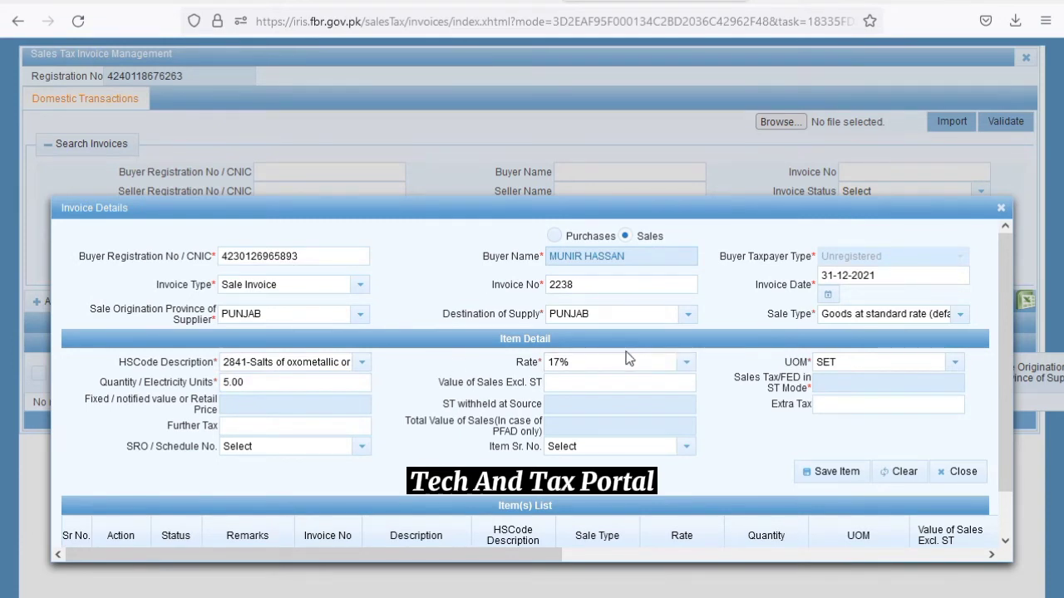
click(599, 384)
text(1000000)
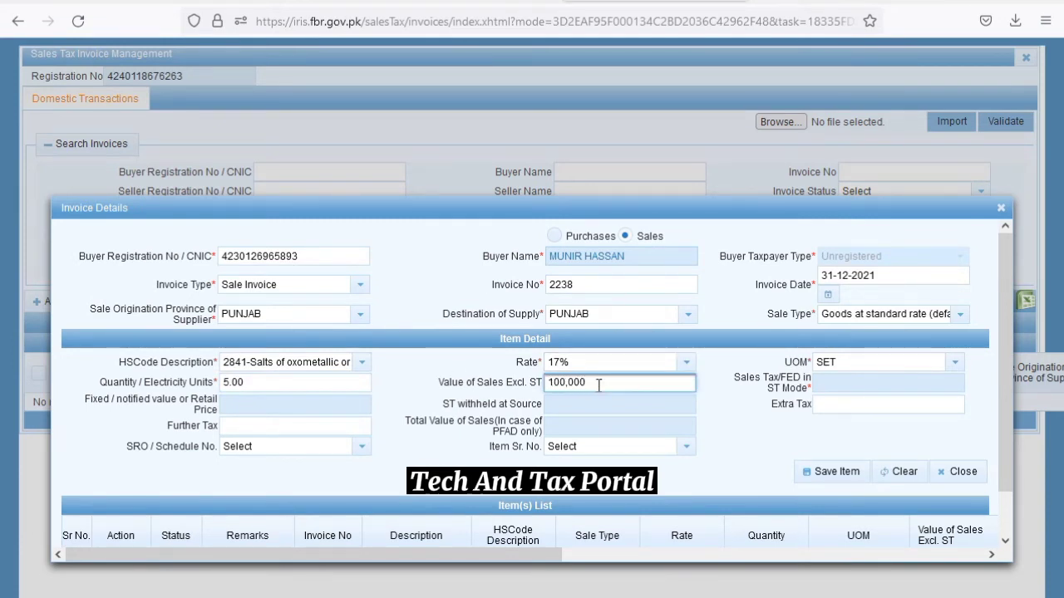
click(803, 385)
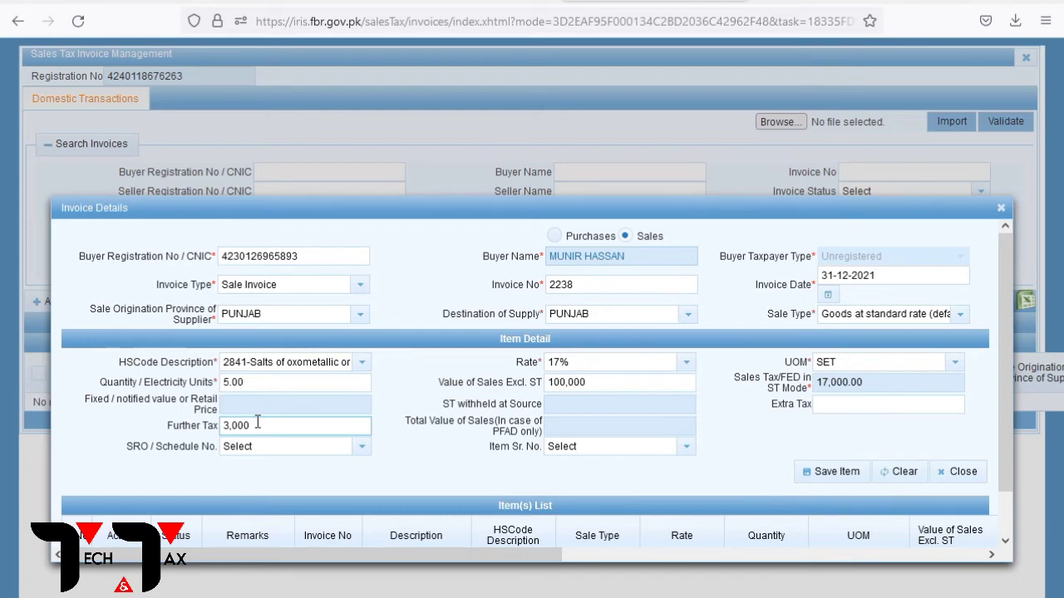
Leave SRO / Schedule No. unset, save the item line and close Invoice Details
drag(257, 422, 191, 427)
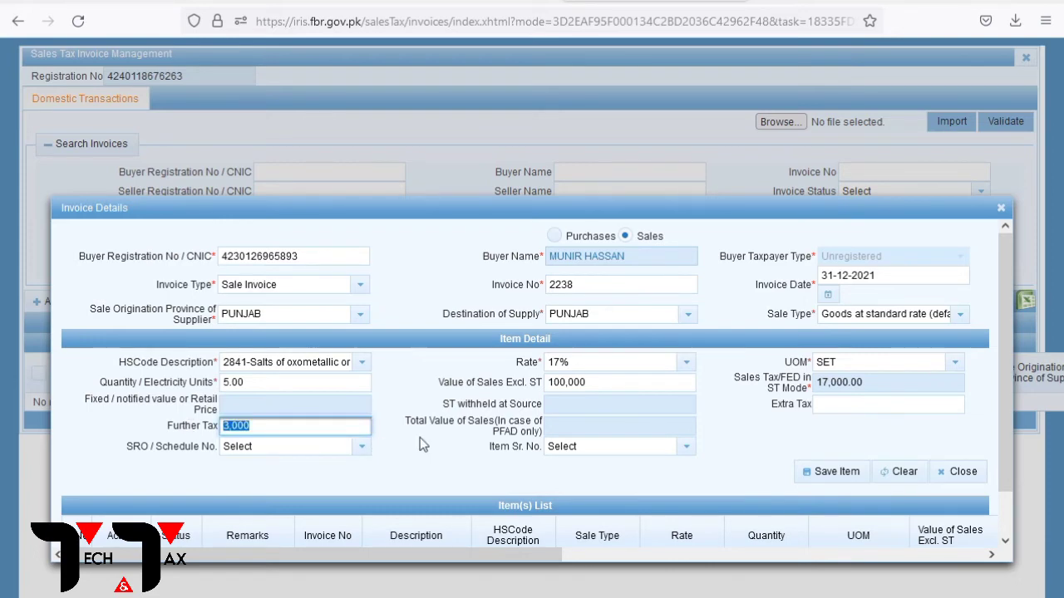
click(300, 460)
click(298, 455)
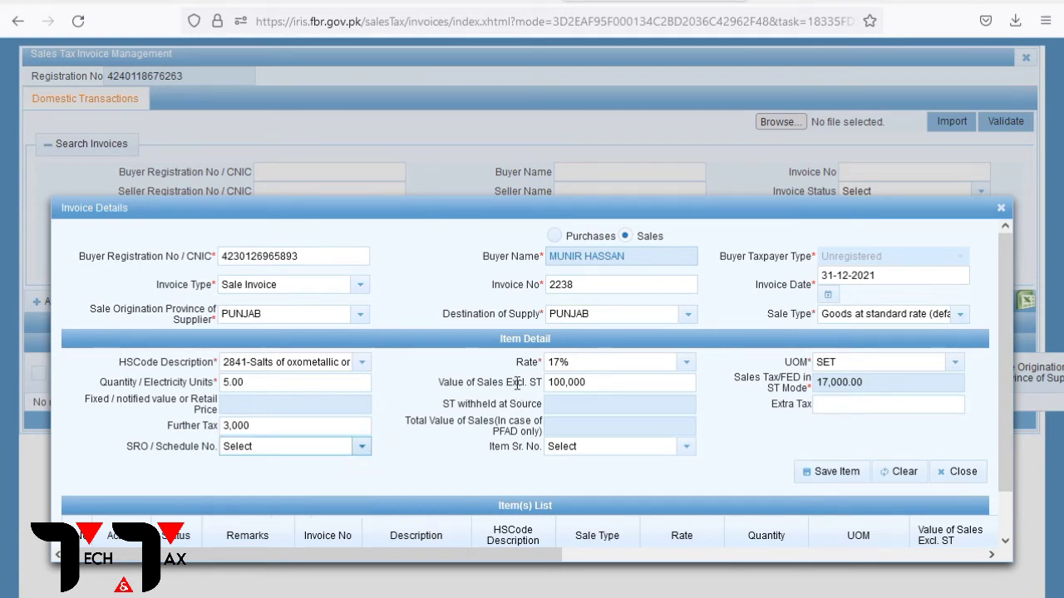
click(816, 476)
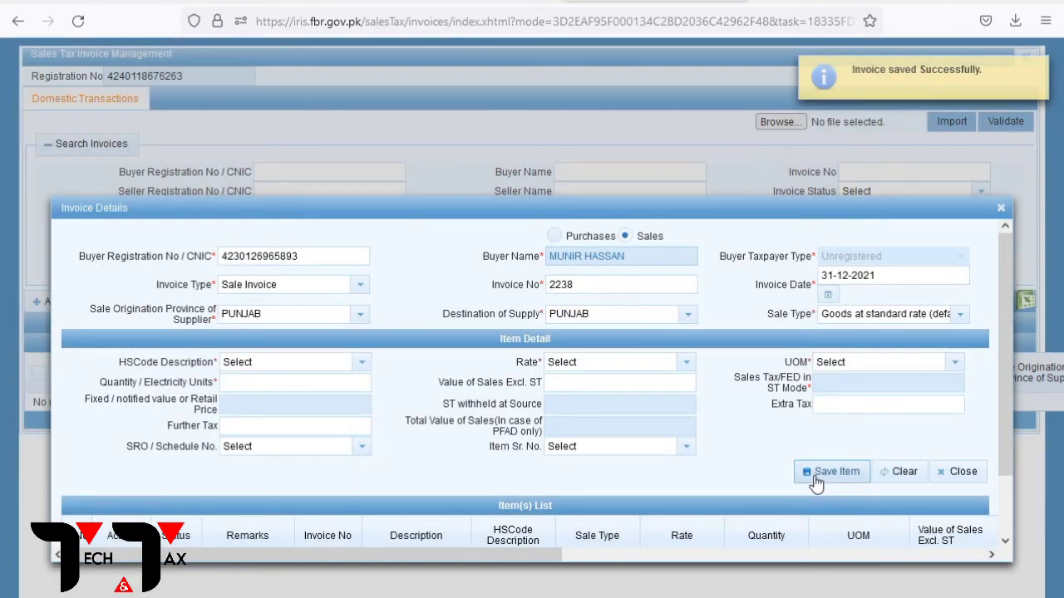
click(1000, 208)
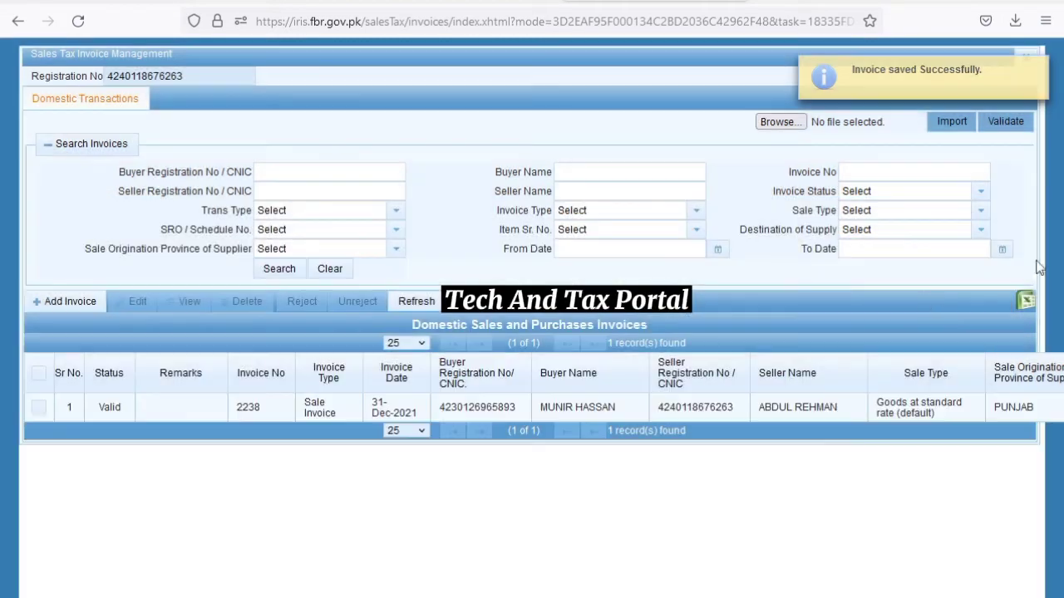
Dismiss the invoice-saved notice and open the December 2021 return's Annex-C (Sales) list
click(1038, 69)
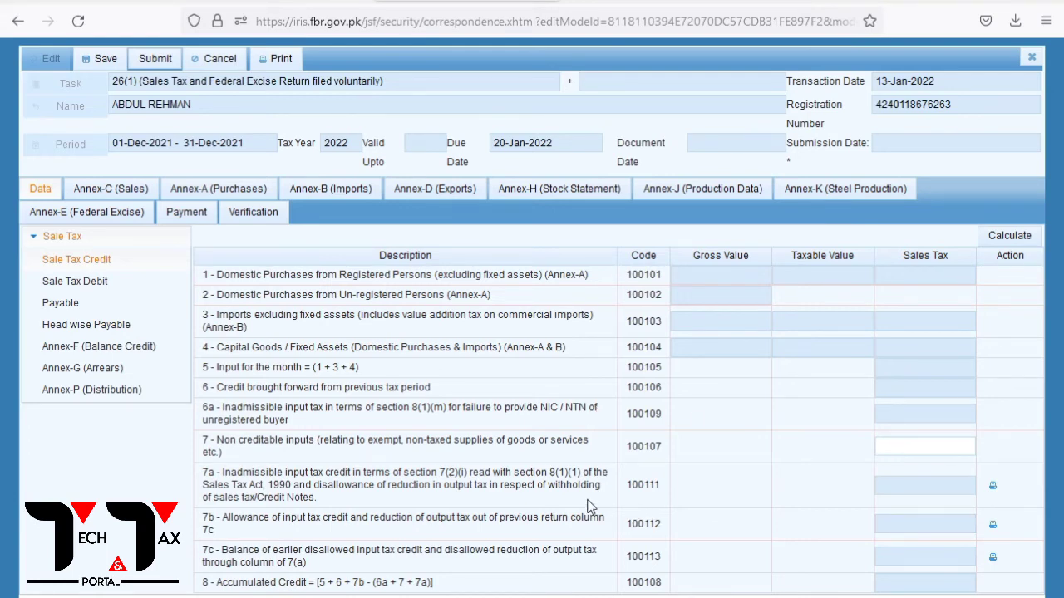
click(110, 189)
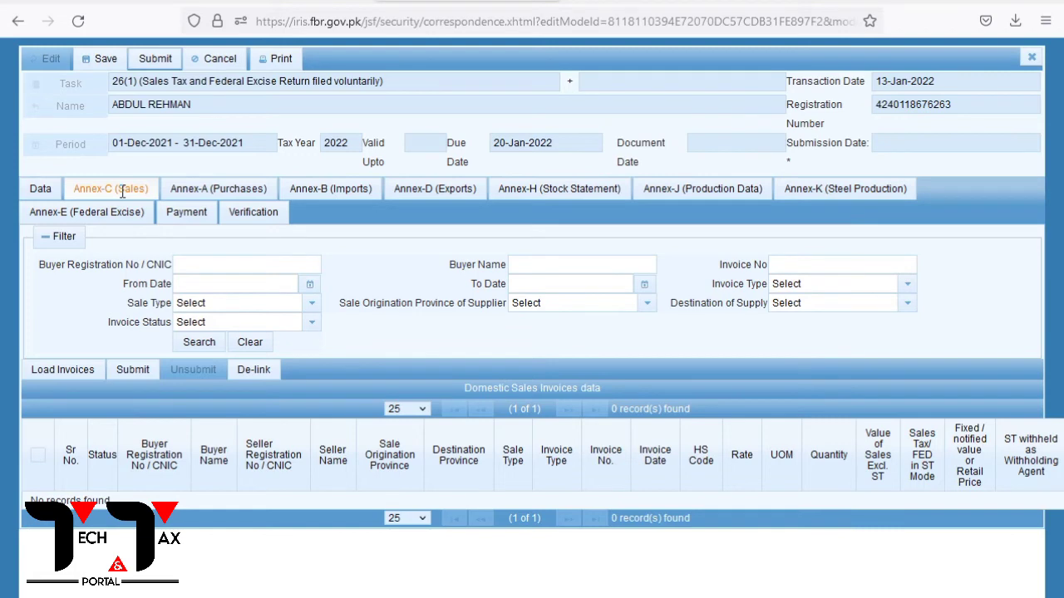
Load saved invoice 2238 into Annex-C (Sales), save the return, and view Sale Tax Debit
click(82, 378)
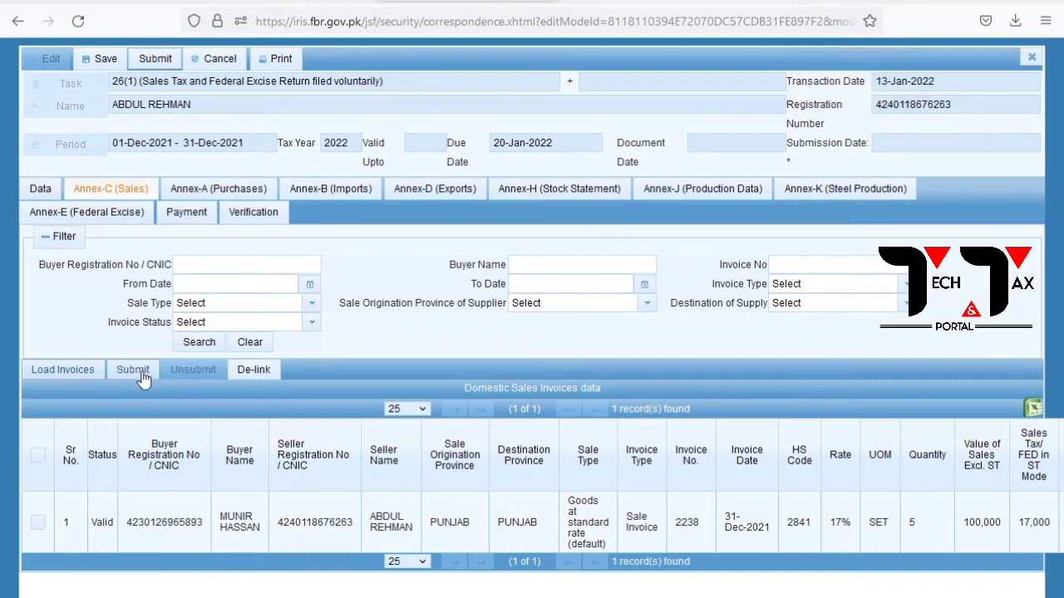
click(247, 522)
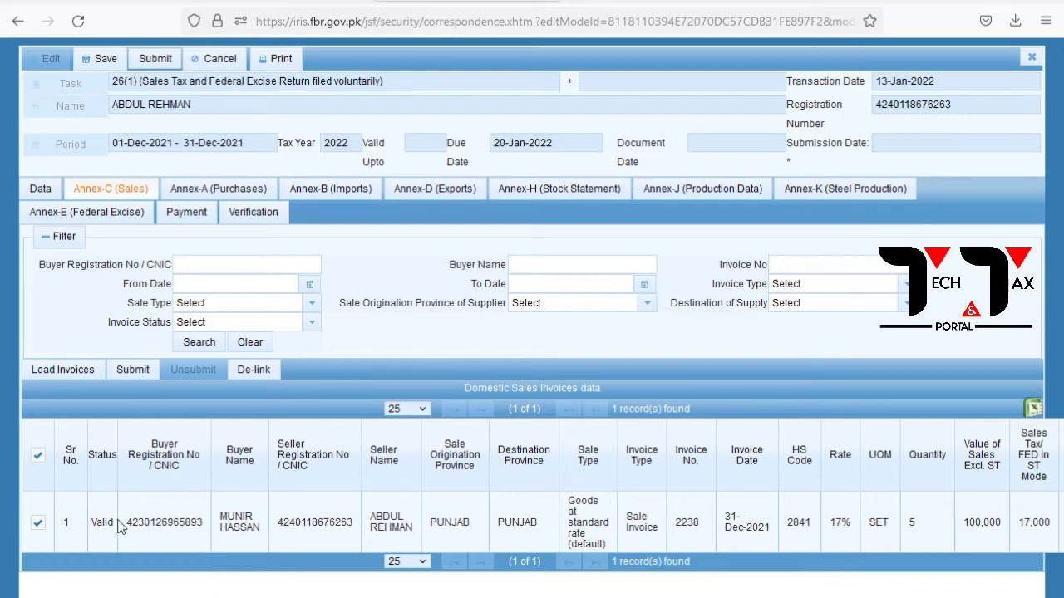
click(37, 456)
click(101, 58)
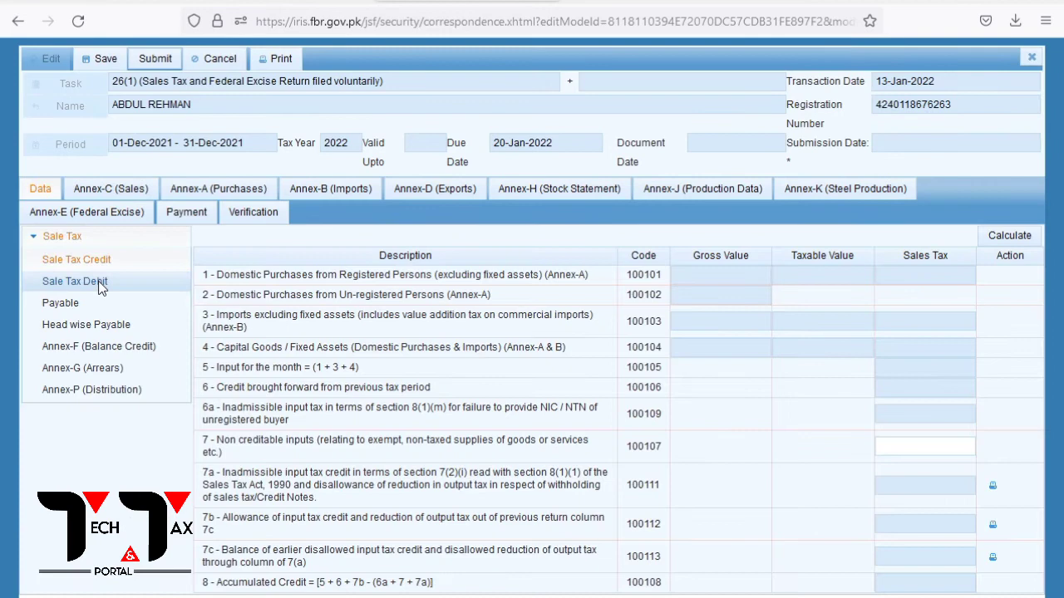
click(75, 281)
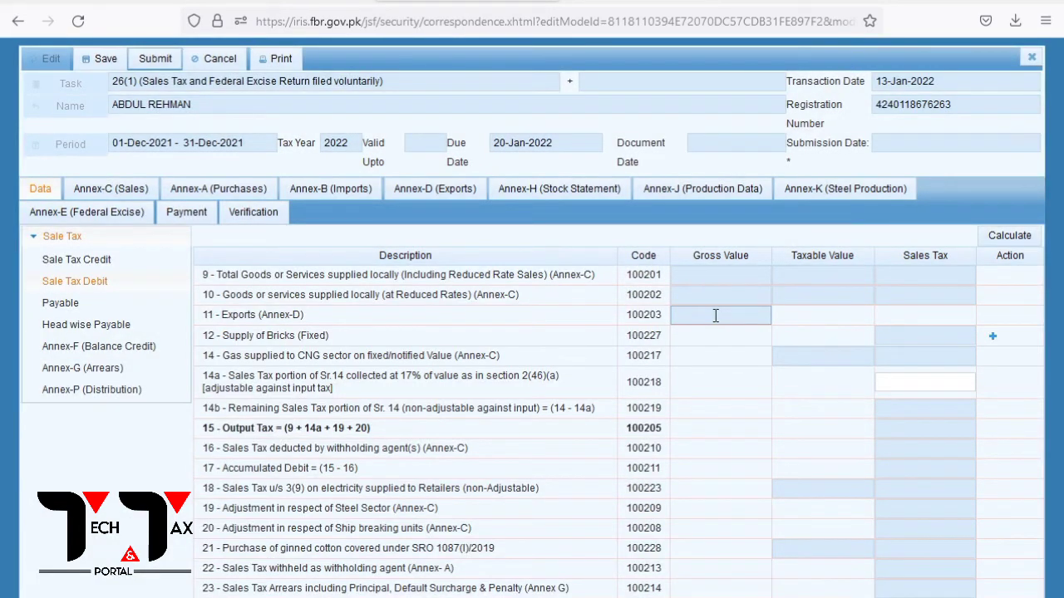
Submit invoice 2238 in Annex-C so Sale Tax Debit shows 100,000 supplies and 17,000 output tax
click(110, 189)
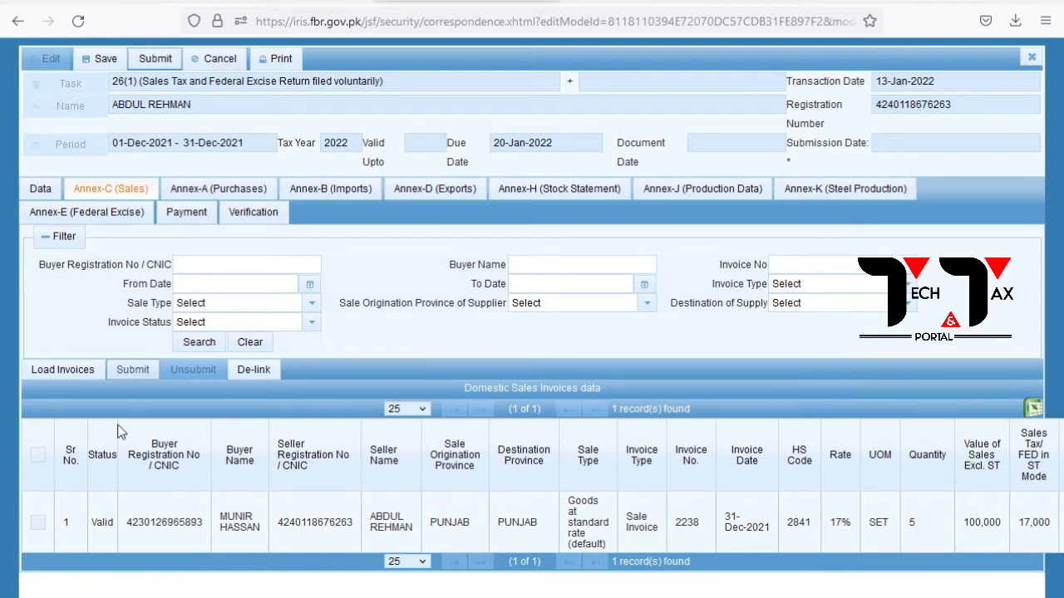
click(126, 379)
click(42, 191)
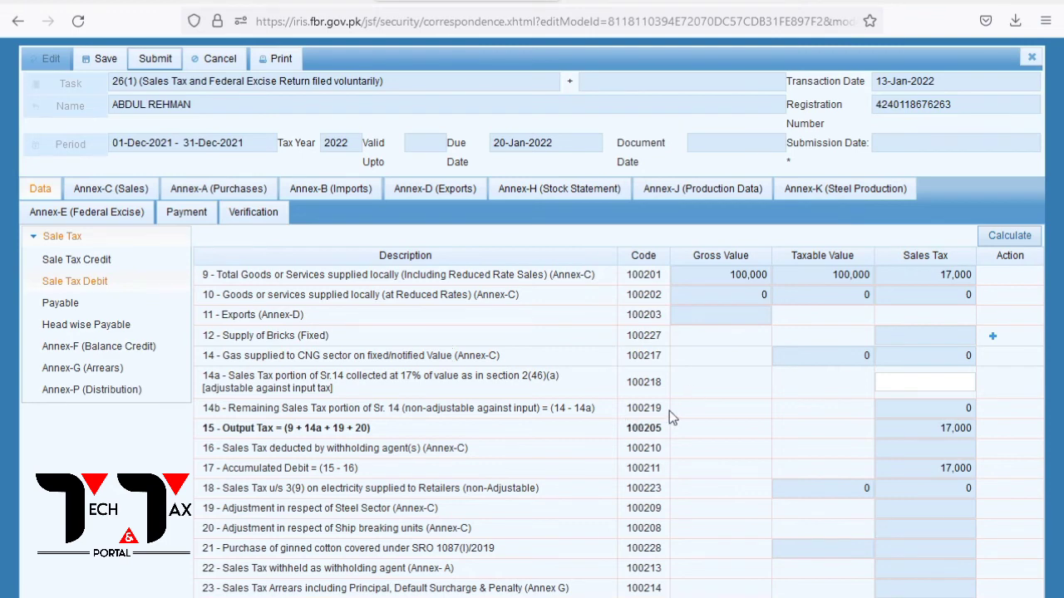
click(114, 191)
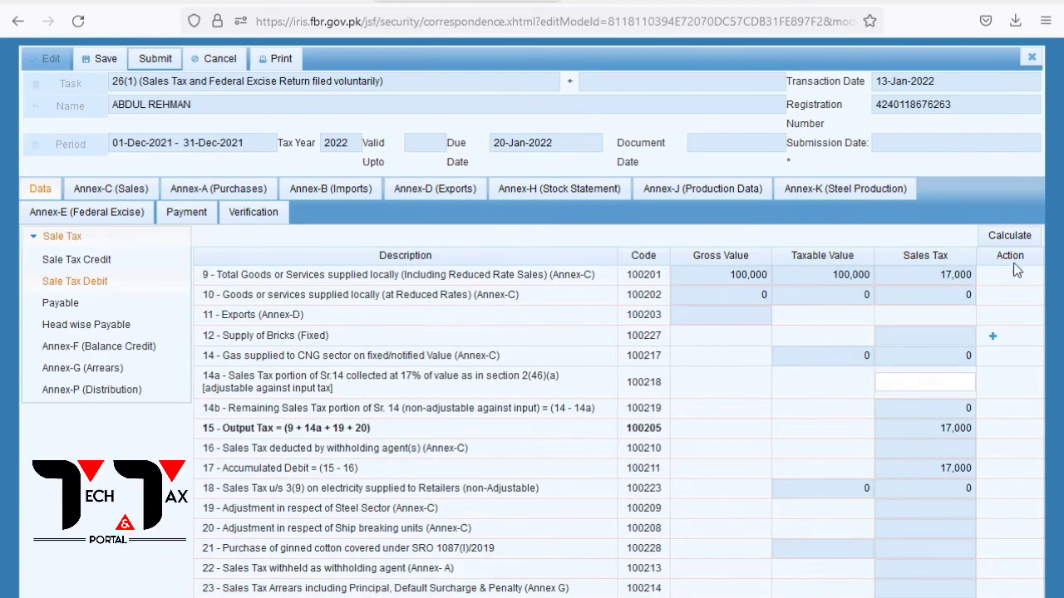
Recalculate the return, verify Annex-C (Sales) and the Data figures, then close the return
click(997, 239)
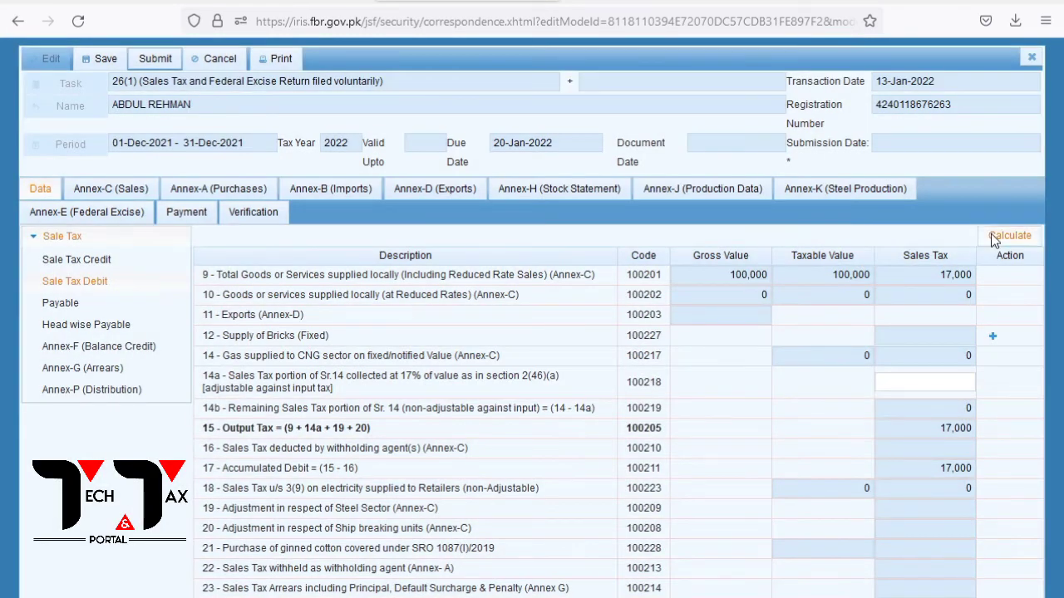
click(131, 199)
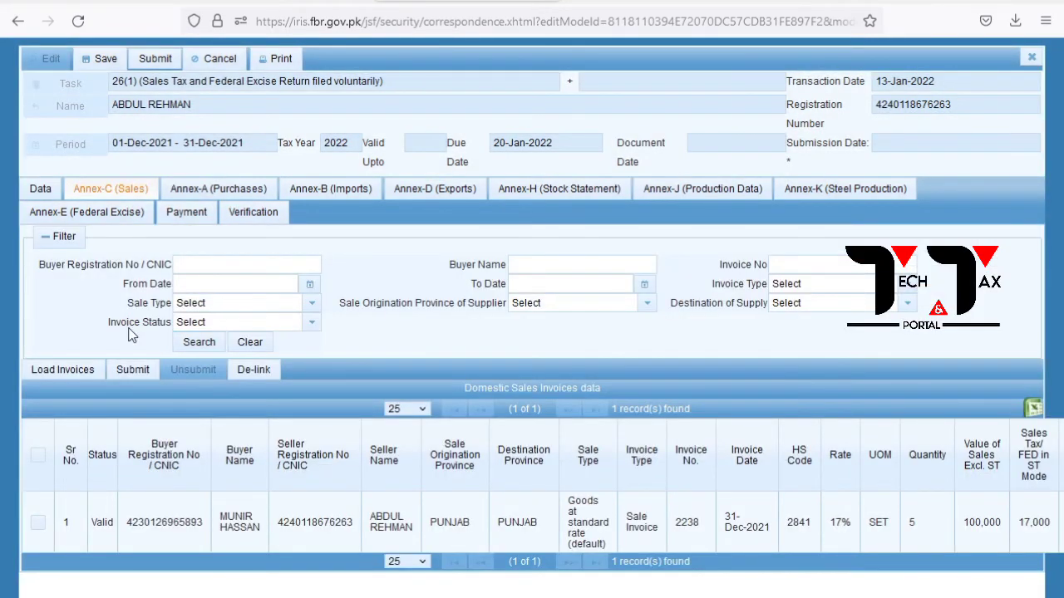
click(40, 189)
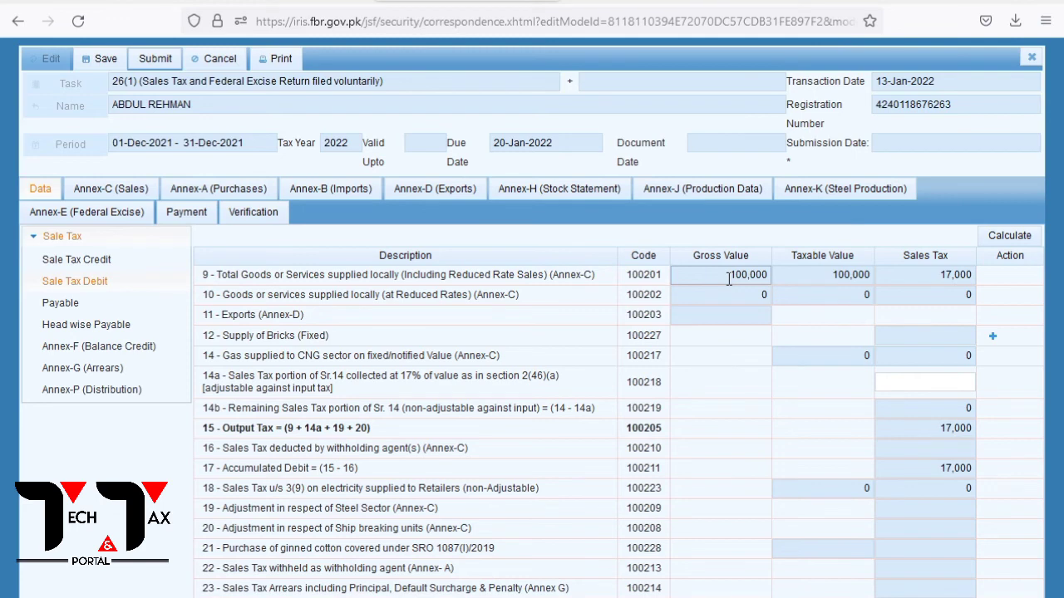
key(Escape)
Close the return without saving and tick invoice 2238 in the Invoice Management list
click(443, 418)
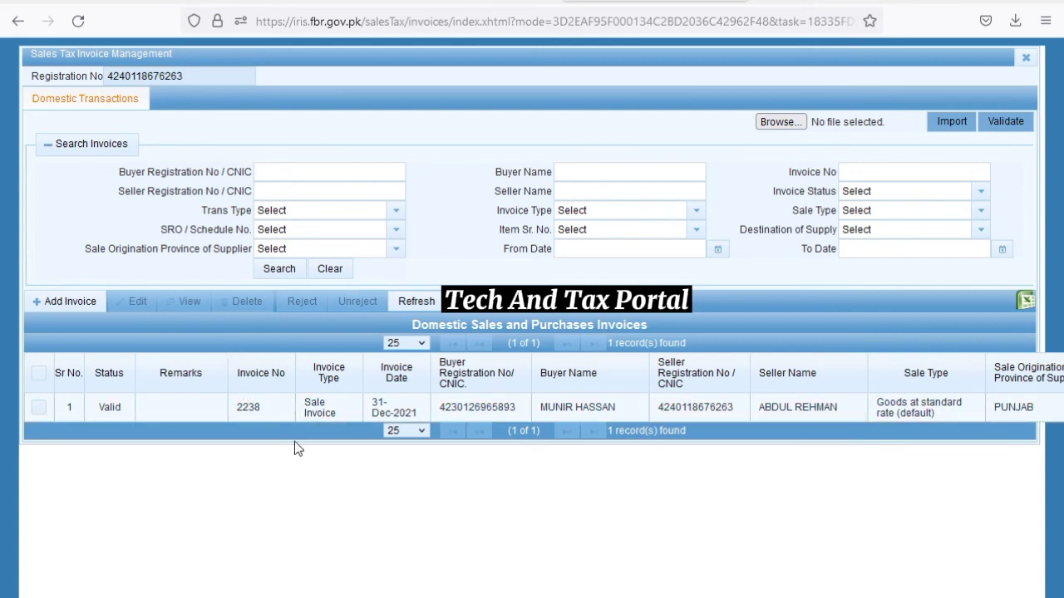
click(44, 377)
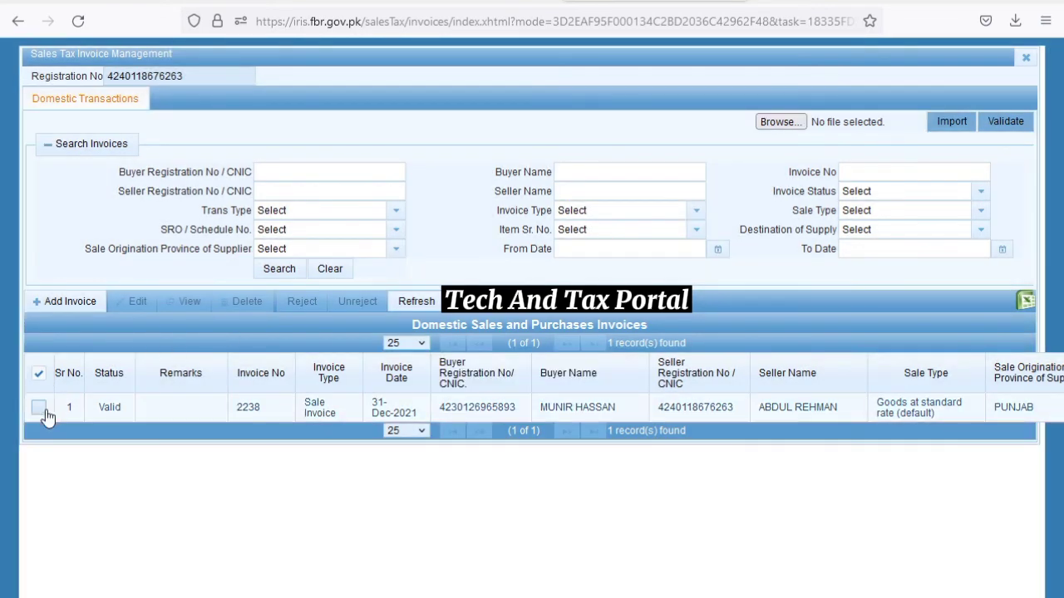
click(46, 409)
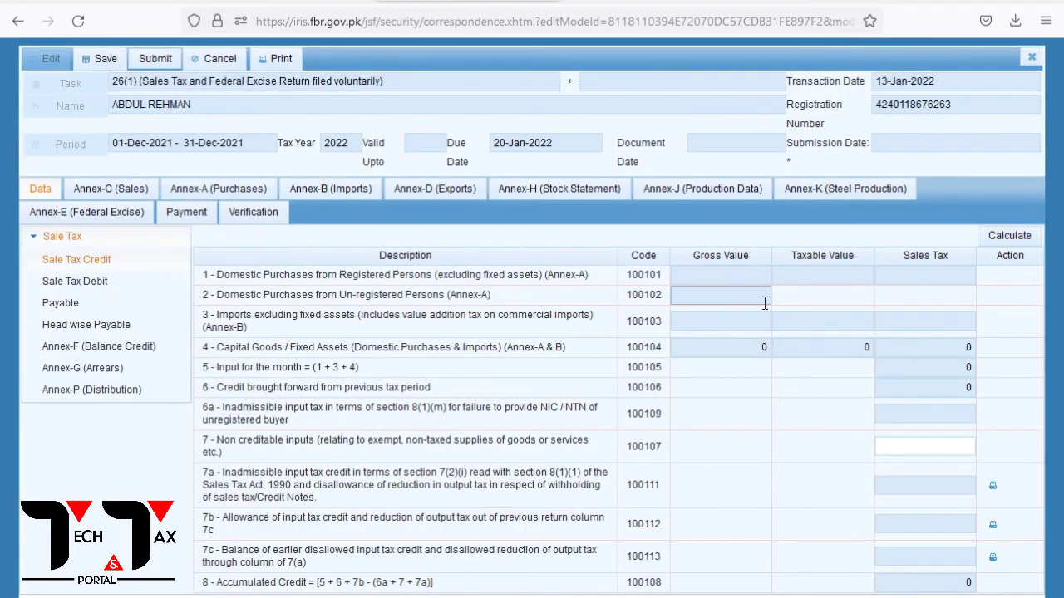
Select all invoices in the return's Annex-C (Sales) and de-link invoice 2238
click(78, 284)
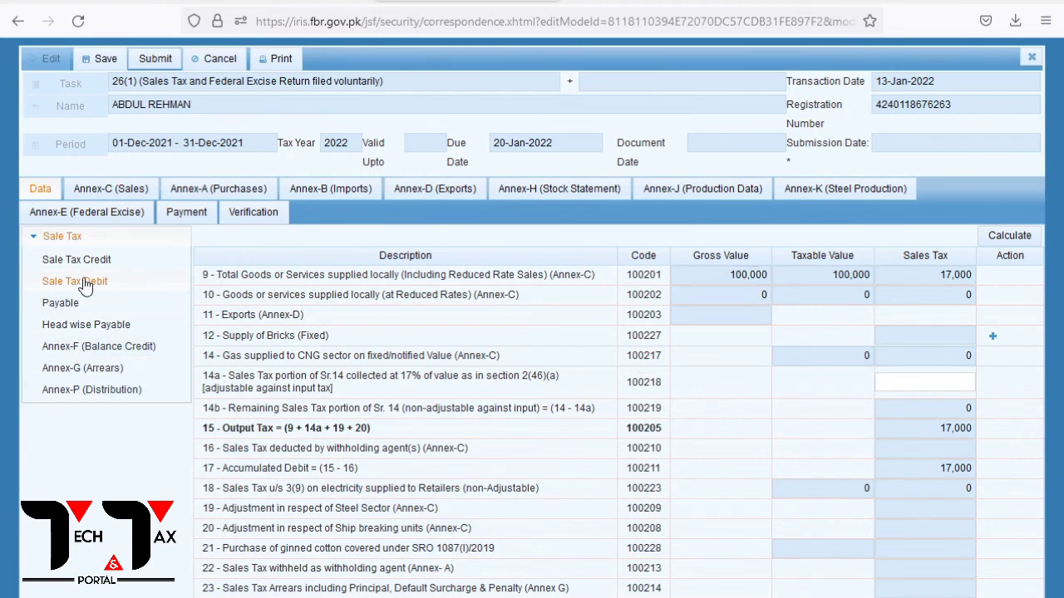
click(118, 188)
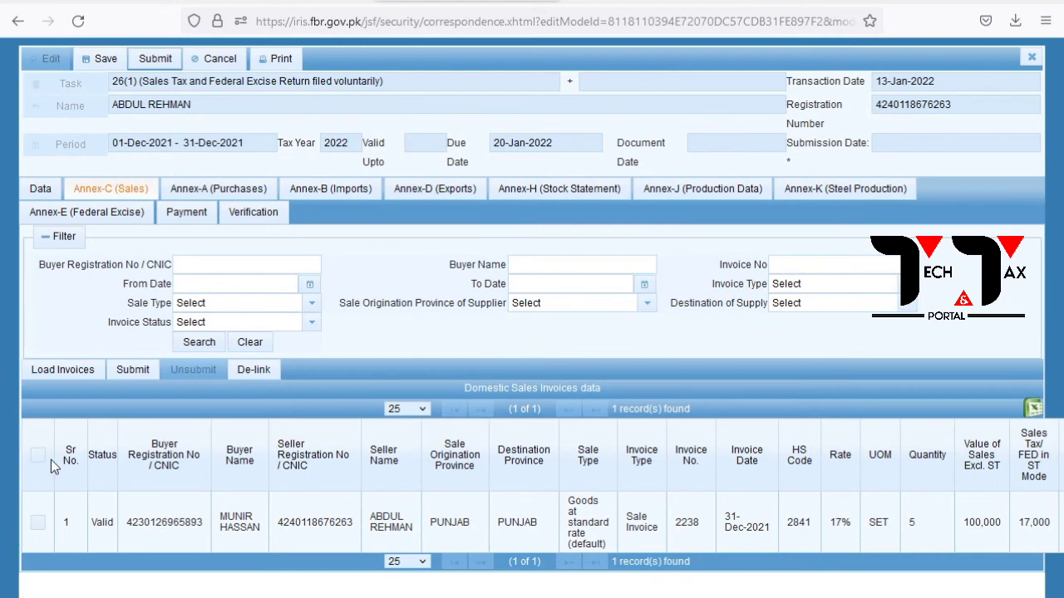
click(38, 455)
click(254, 370)
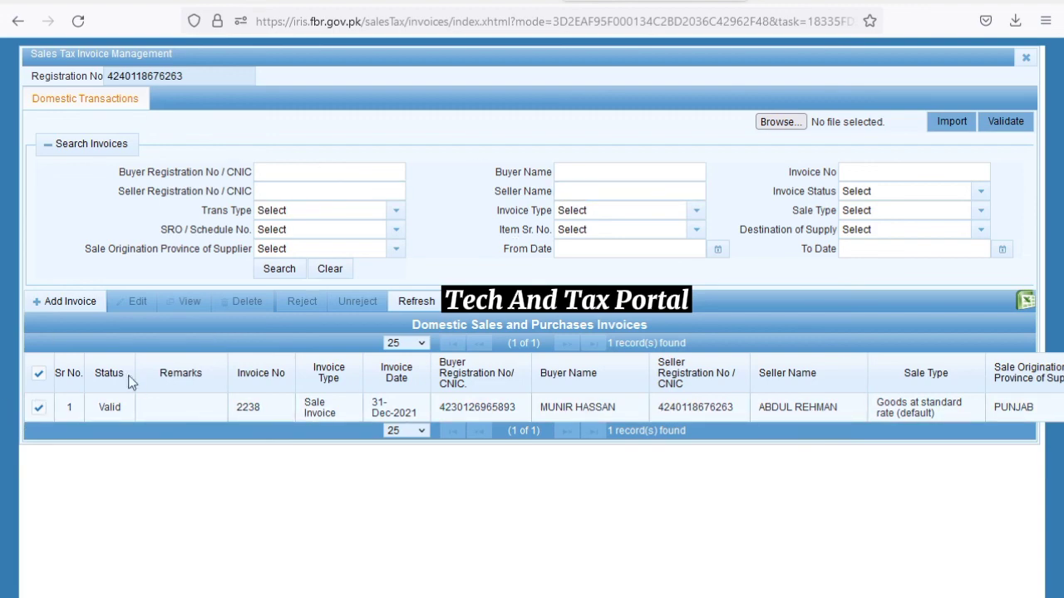
Refresh the invoice list, delete invoice 2238 with confirmation, and dismiss the removal notice
click(415, 301)
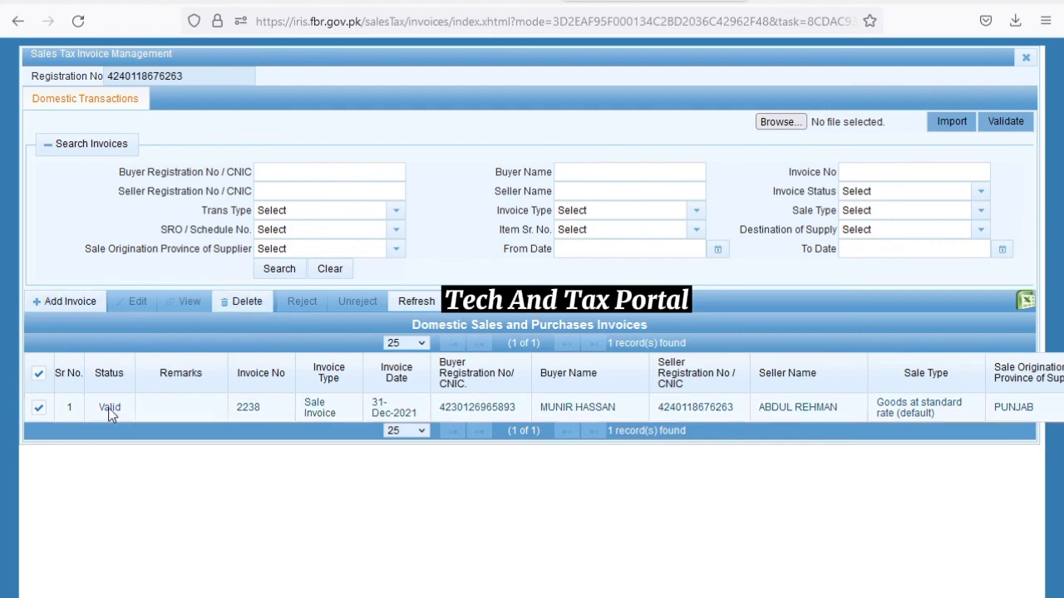
click(890, 415)
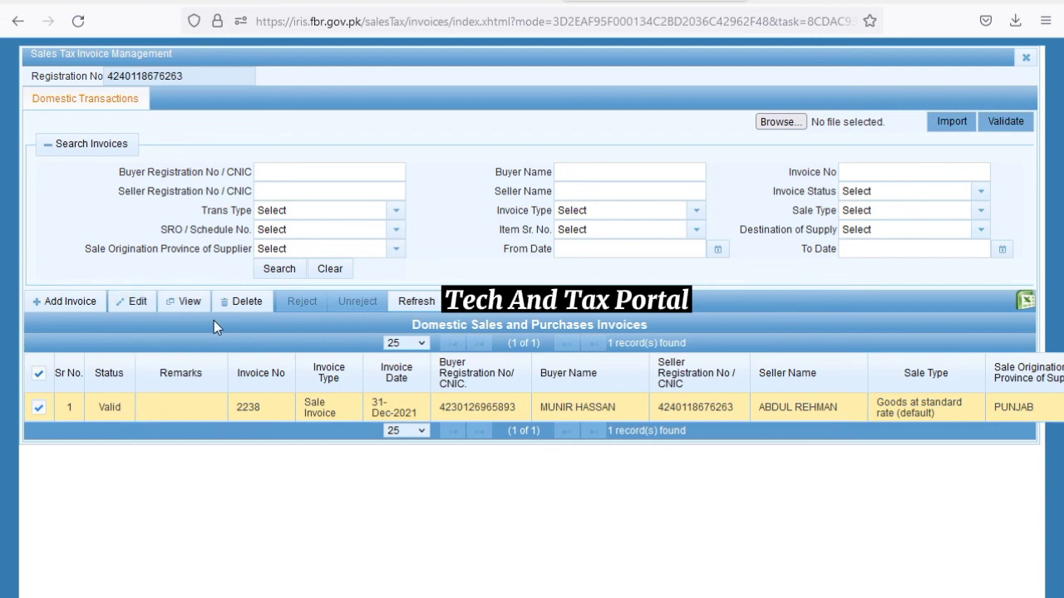
click(243, 304)
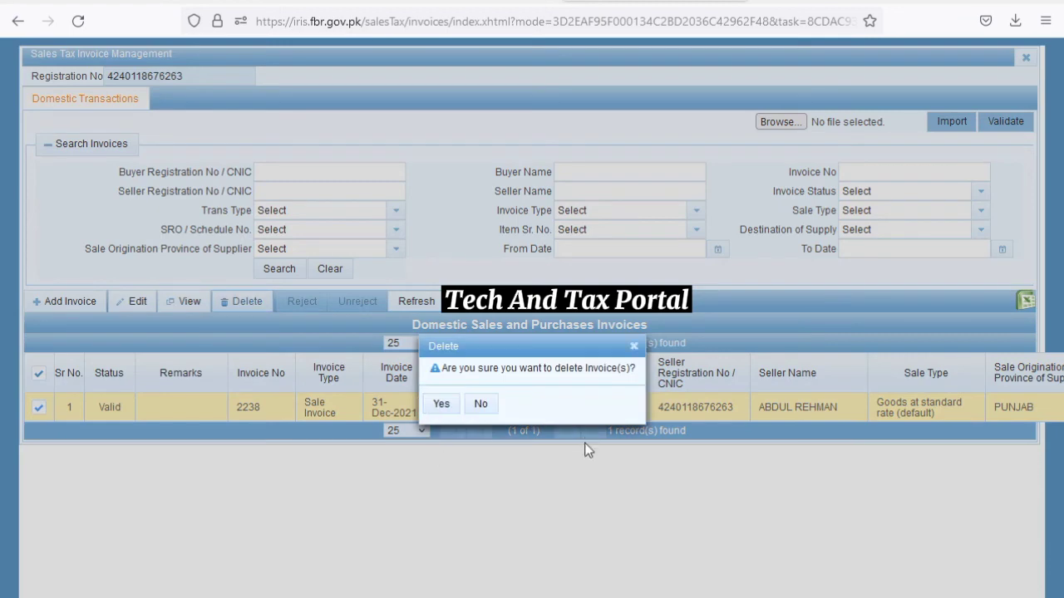
click(441, 405)
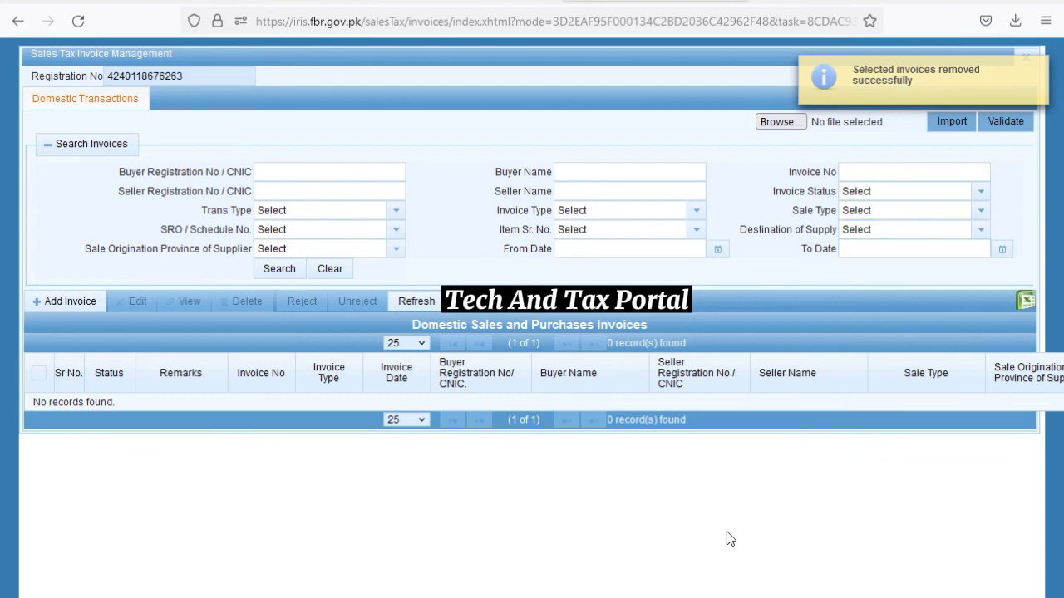
click(1040, 72)
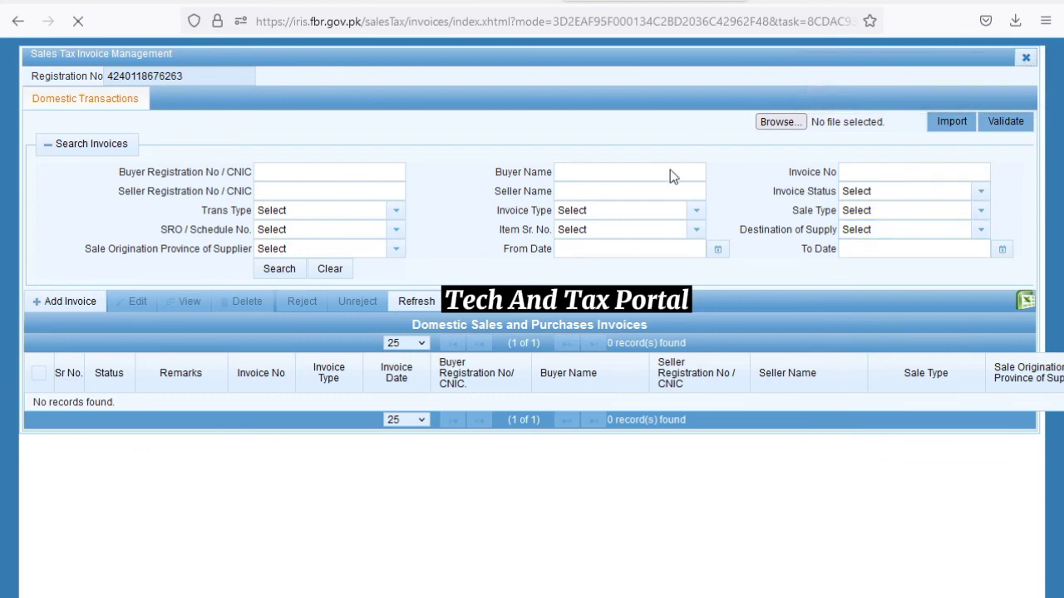